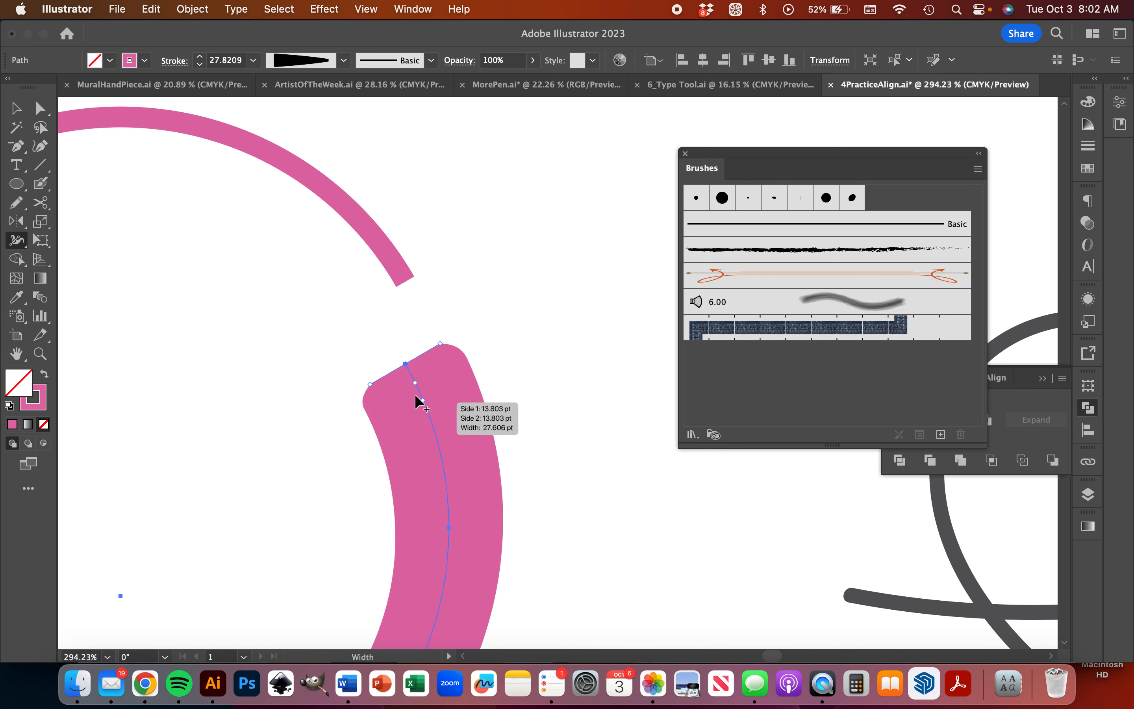
Adjust the stroke width near the upper end of the pink open arc's thick side with the Width tool
mouse_move(414, 382)
left_mouse_down()
mouse_move(365, 408)
mouse_move(381, 399)
left_mouse_up()
scroll(198, 484, "left", 10)
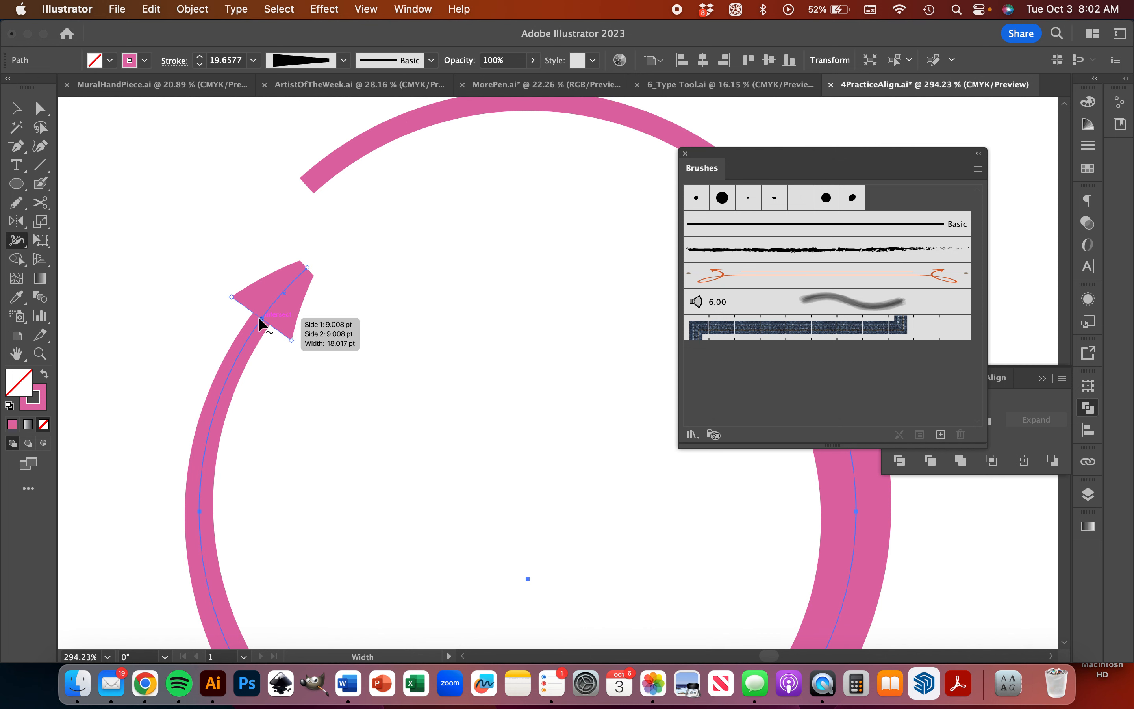
scroll(727, 493, "right", 3)
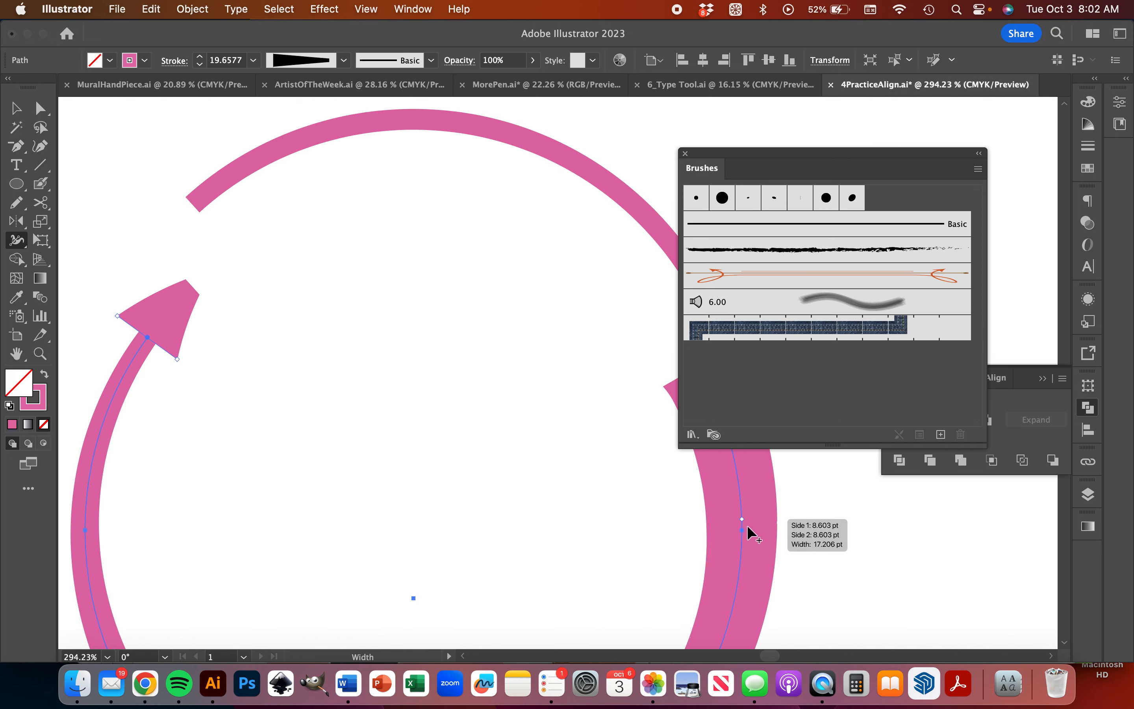
left_click(743, 530)
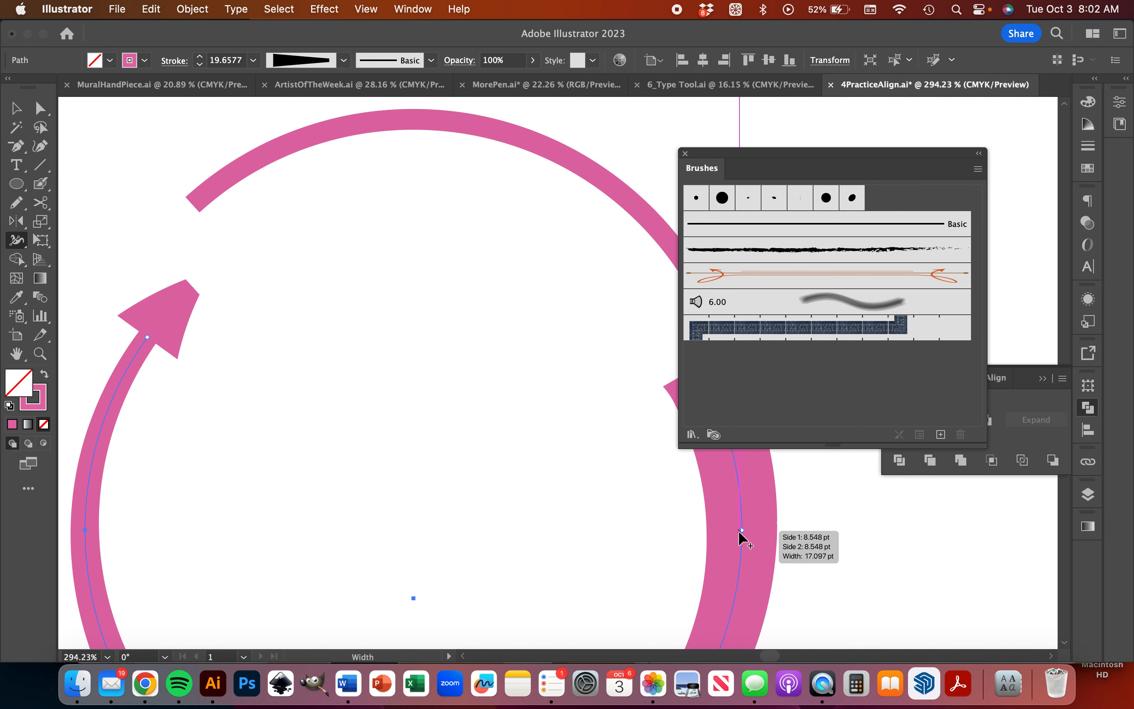
scroll(739, 532, "up", 2)
scroll(740, 532, "right", 2)
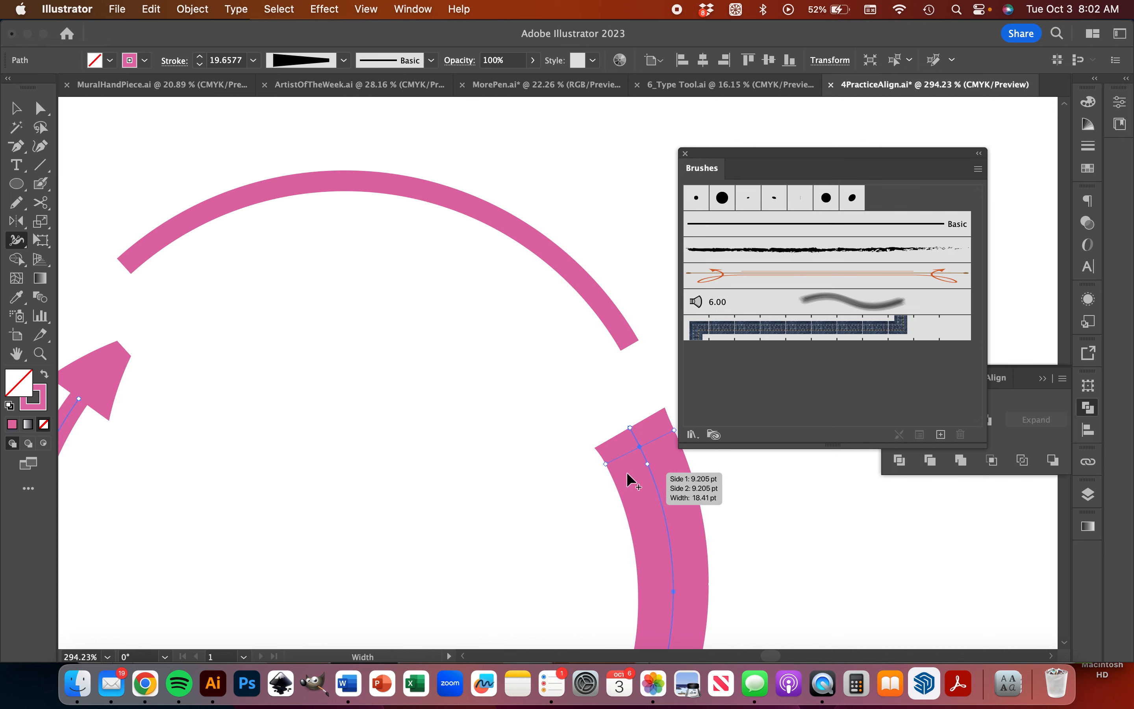
scroll(709, 533, "up", 1)
scroll(709, 532, "right", 2)
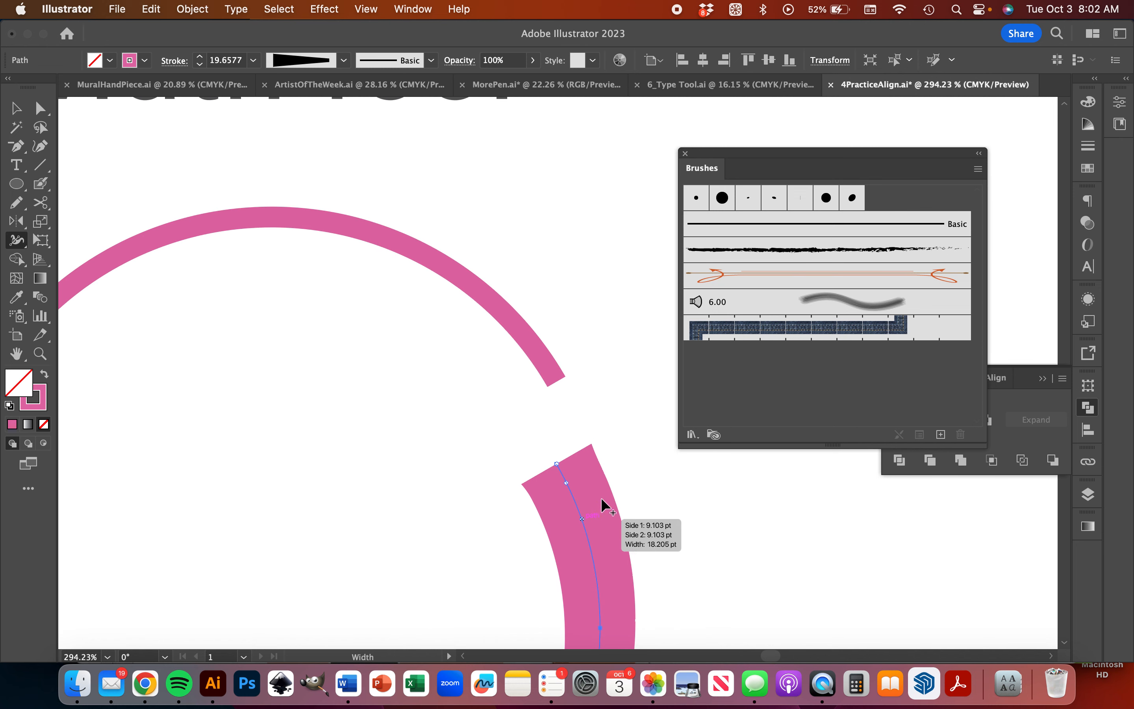
Leave the Width tool and close the Brushes panel to clear the Blob brush example
left_click(17, 111)
scroll(381, 471, "down", 2)
scroll(595, 450, "down", 5)
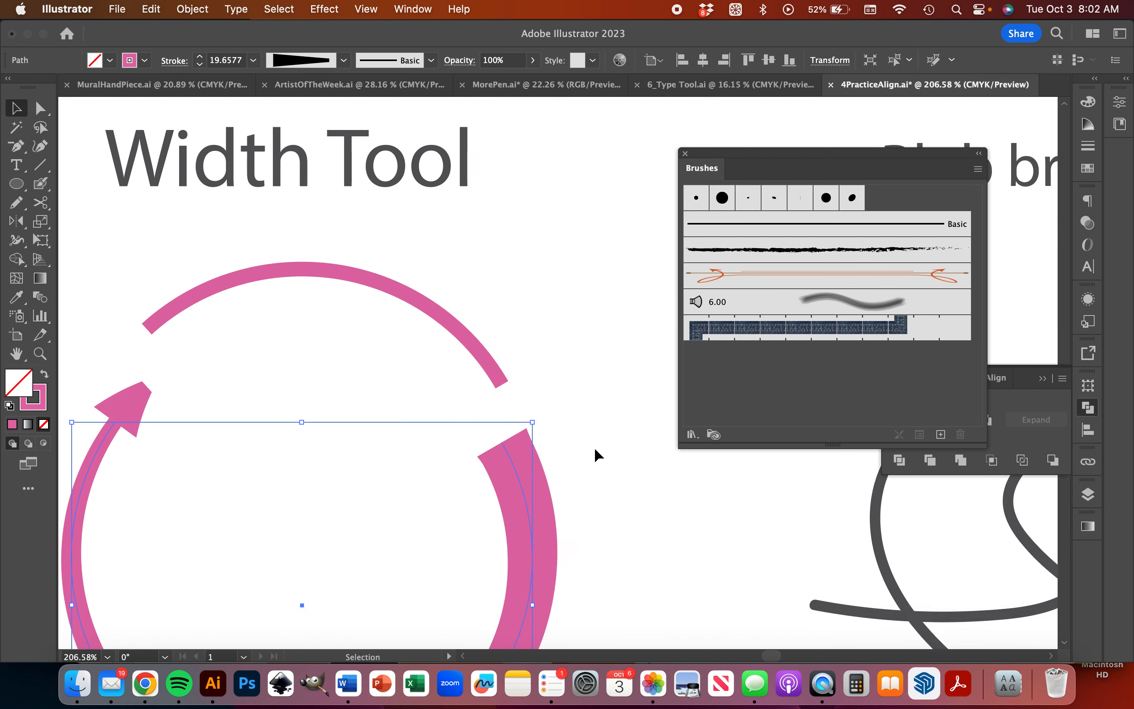
scroll(412, 521, "right", 5)
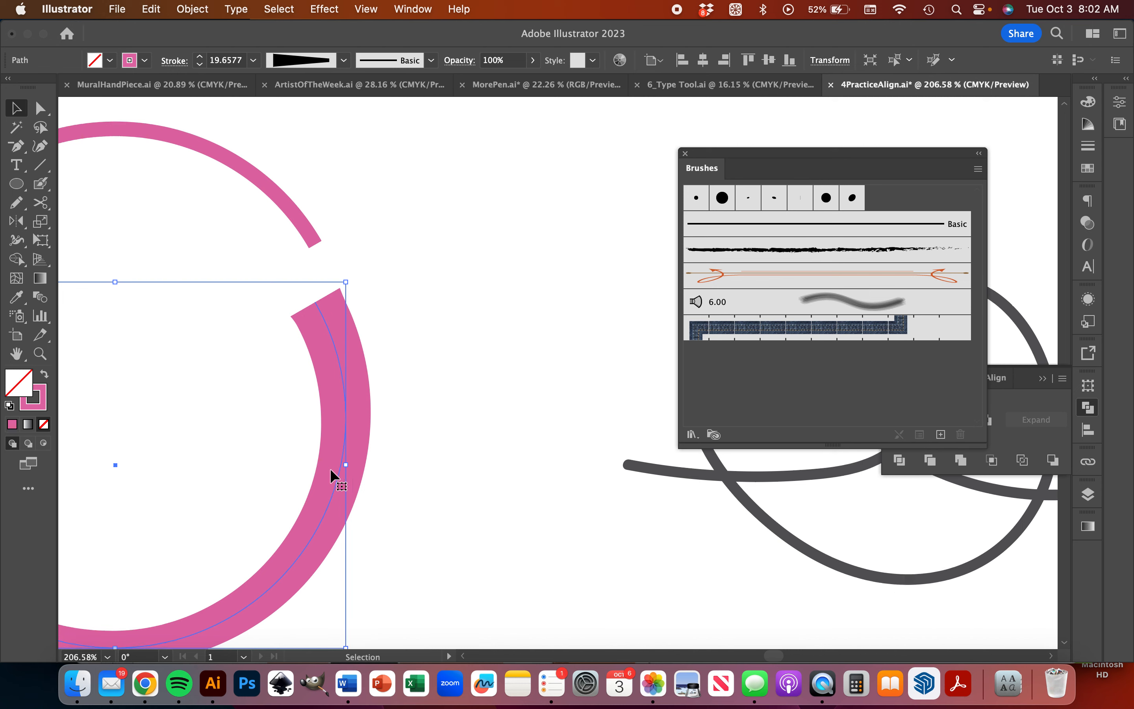
scroll(330, 469, "right", 10)
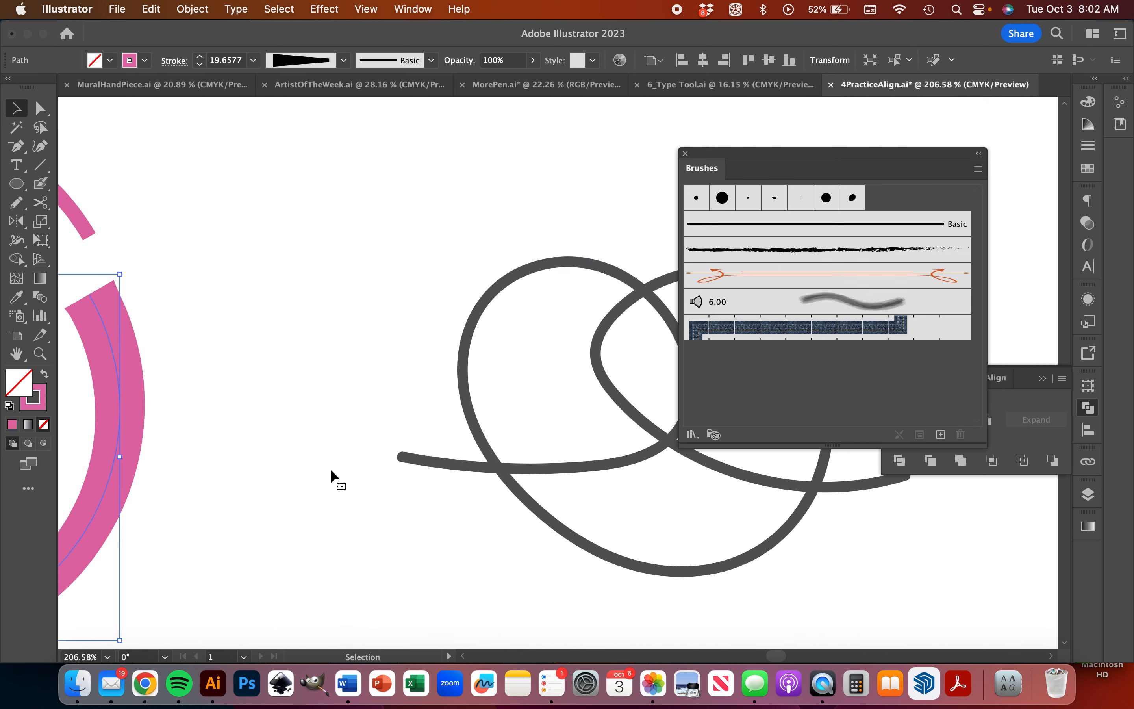
left_click(685, 154)
scroll(182, 228, "down", 2)
scroll(182, 228, "left", 1)
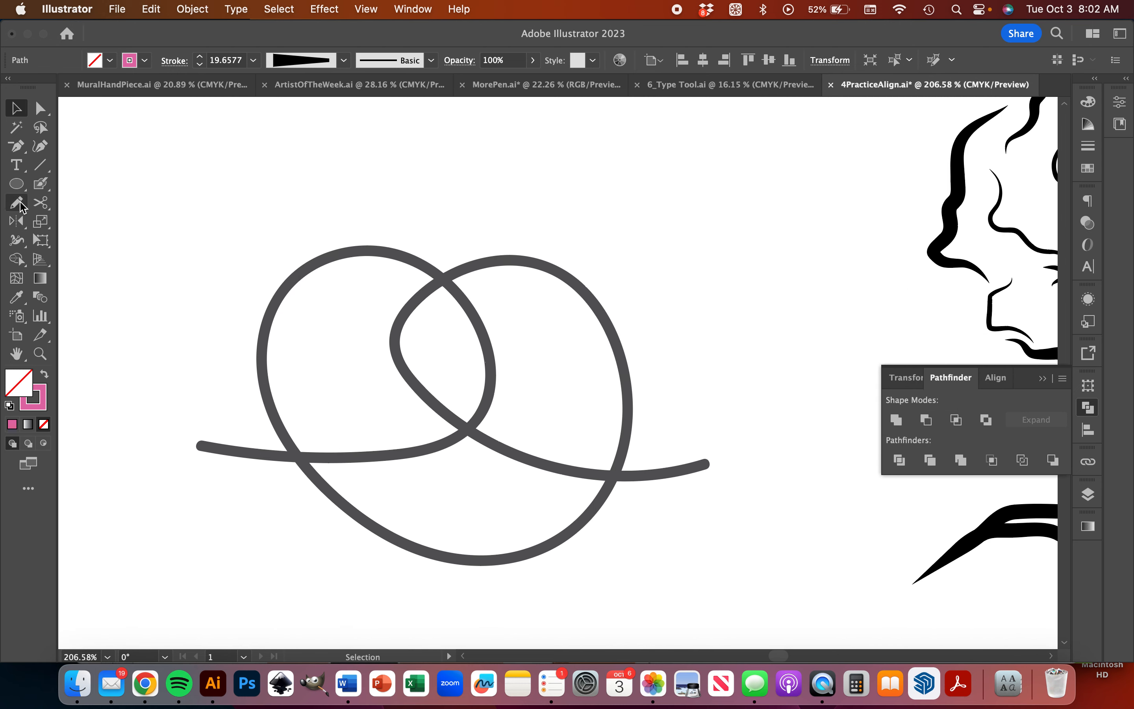
Paint a looping pink scribble with the Blob Brush tool above and across the upper part of the dark loops
left_click_drag(44, 192, 173, 212)
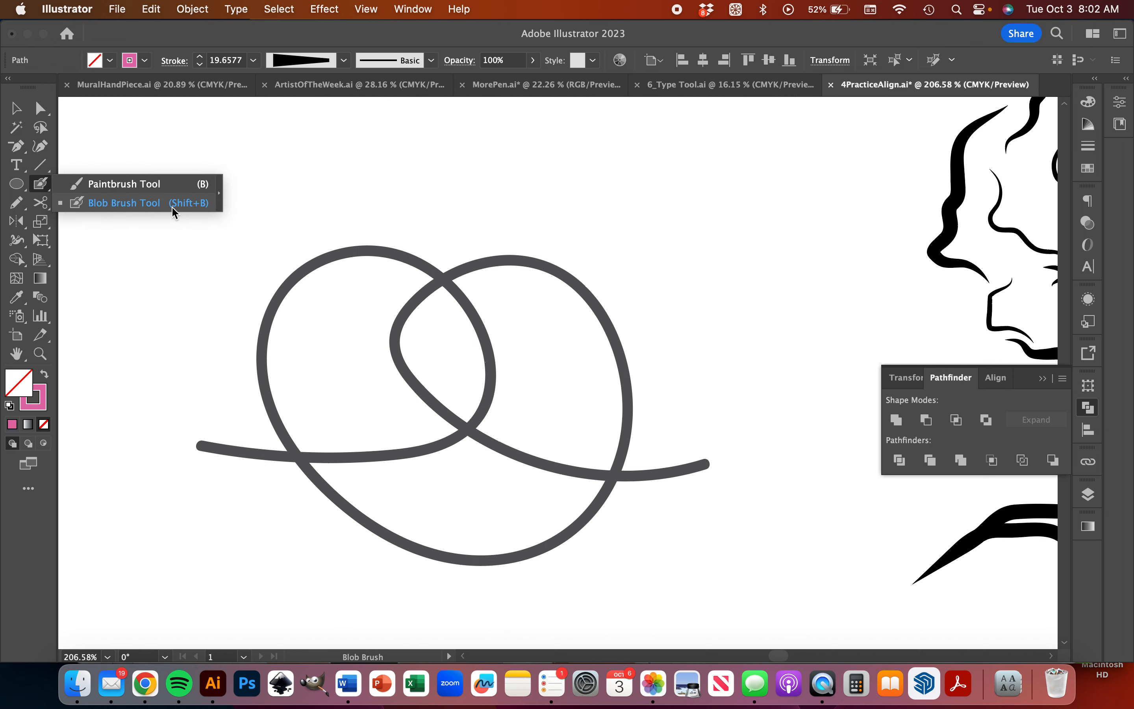
left_click(159, 212)
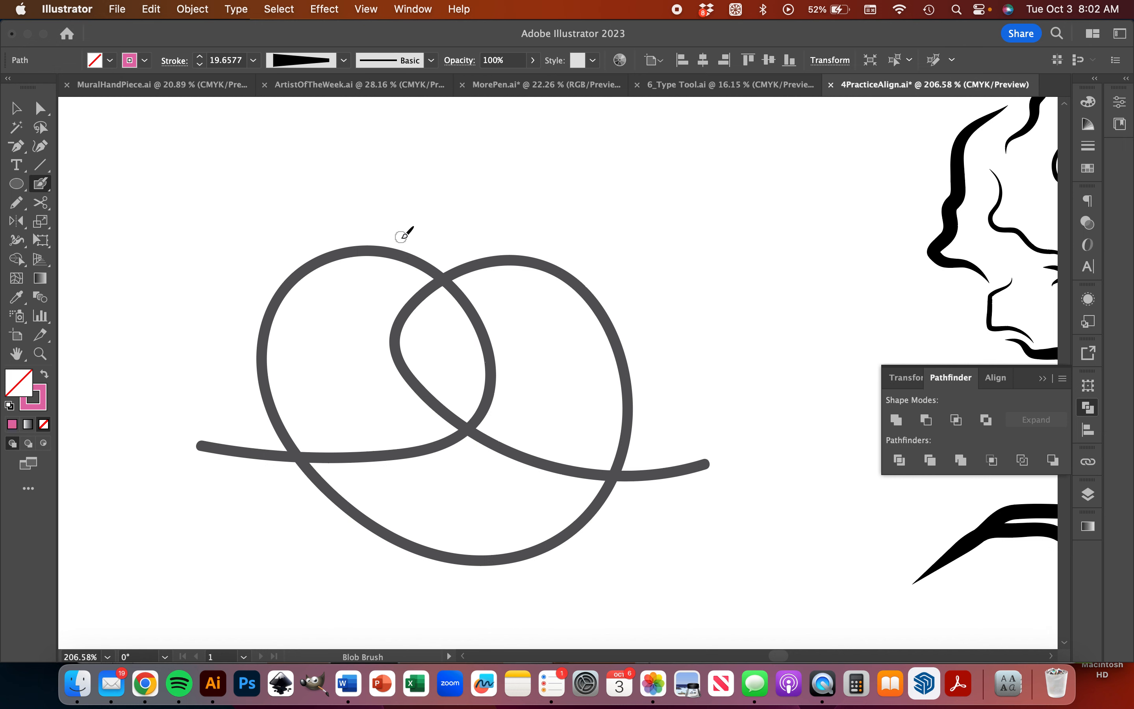
mouse_move(452, 184)
left_mouse_down()
mouse_move(402, 147)
mouse_move(312, 147)
mouse_move(282, 189)
mouse_move(383, 239)
mouse_move(491, 222)
mouse_move(571, 255)
mouse_move(558, 313)
mouse_move(476, 300)
mouse_move(328, 233)
mouse_move(331, 204)
mouse_move(375, 196)
mouse_move(517, 217)
mouse_move(523, 158)
mouse_move(446, 140)
mouse_move(396, 184)
mouse_move(324, 181)
left_mouse_up()
Check the anchor points of the pink blob brush scribble and move the whole shape to the left
left_click(40, 108)
left_click(377, 135)
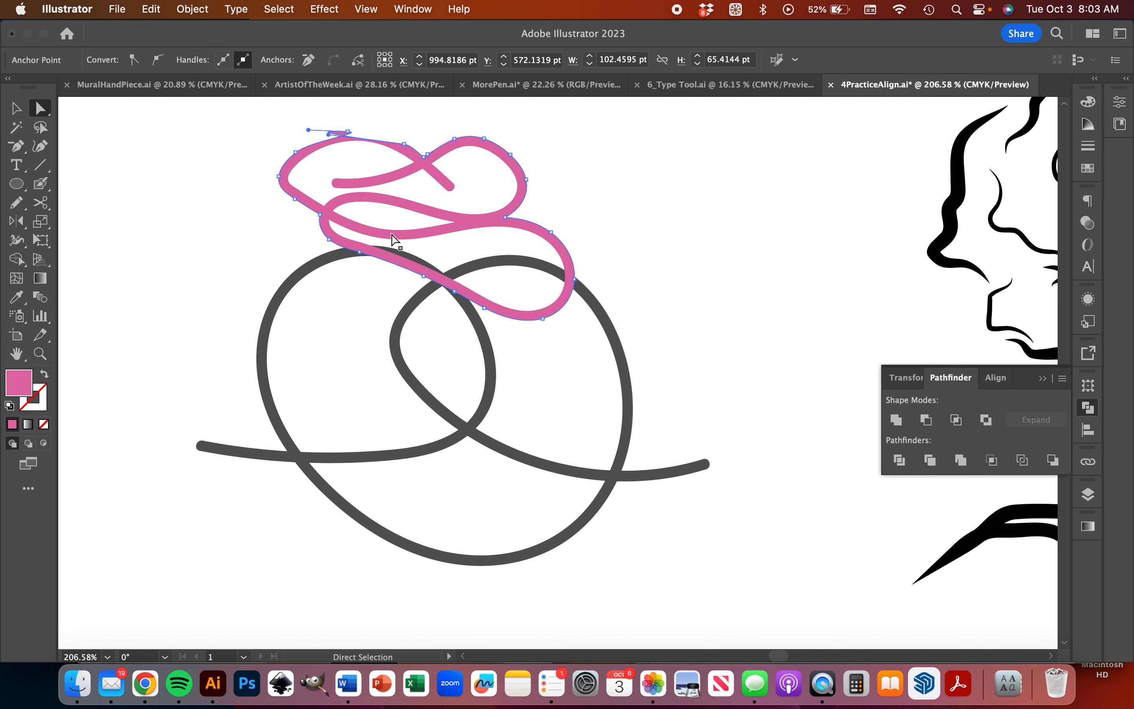
left_click(15, 108)
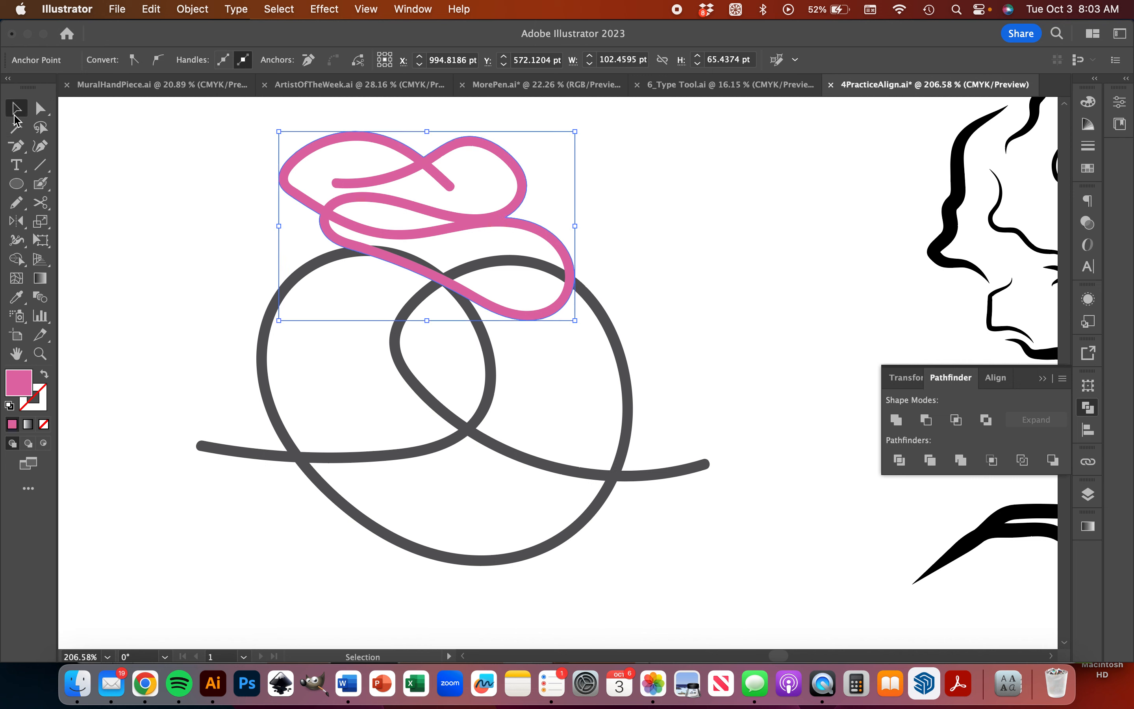
left_click_drag(398, 178, 289, 179)
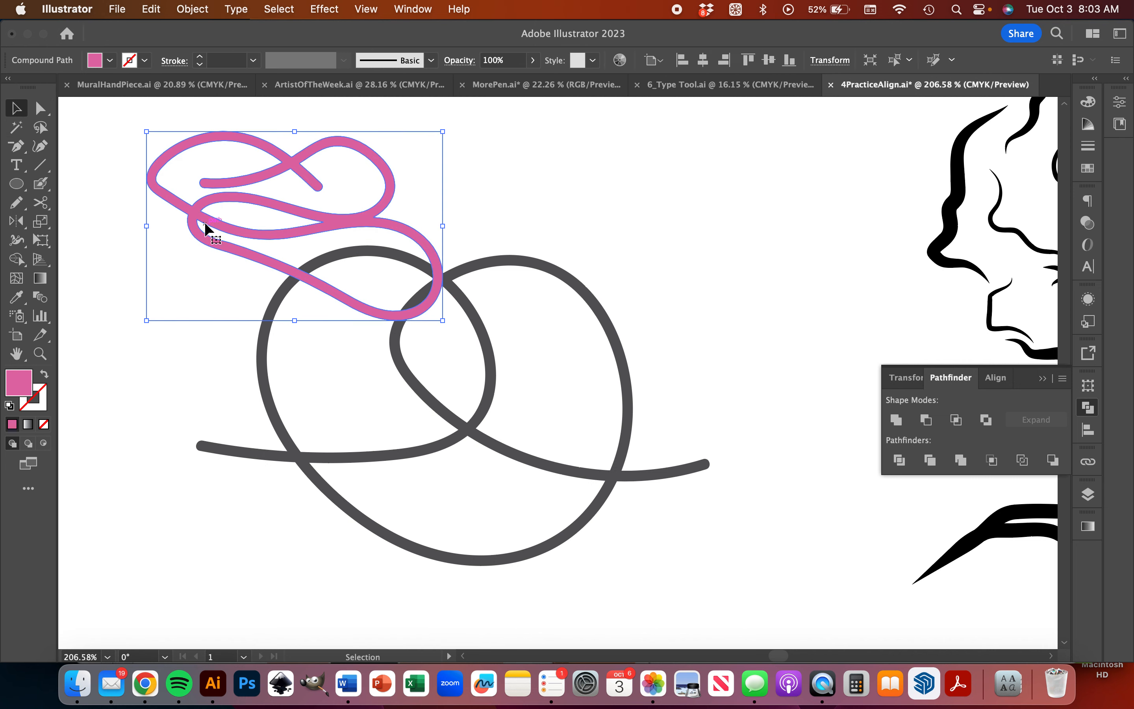
Draw a thin looping pink stroke with the Paintbrush tool above the dark loops, to the right of the blob brush scribble
left_click(40, 185)
left_click(42, 189)
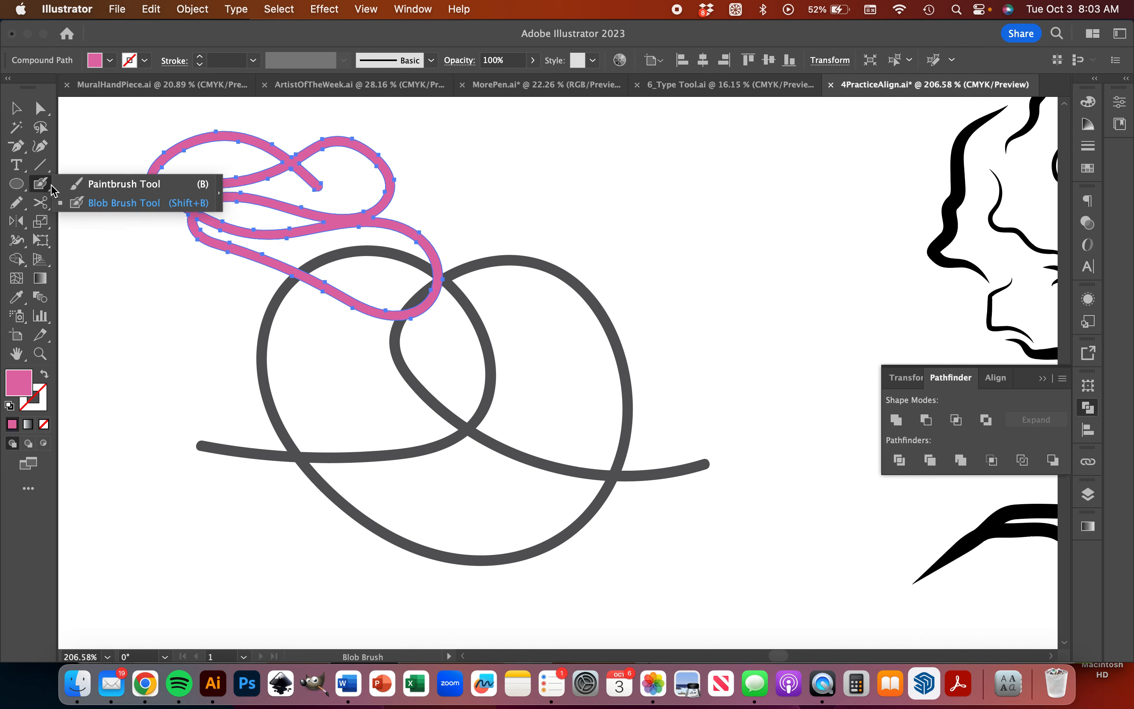
left_click(76, 186)
mouse_move(664, 211)
left_mouse_down()
mouse_move(698, 178)
mouse_move(613, 229)
mouse_move(570, 179)
mouse_move(623, 204)
mouse_move(721, 297)
left_mouse_up()
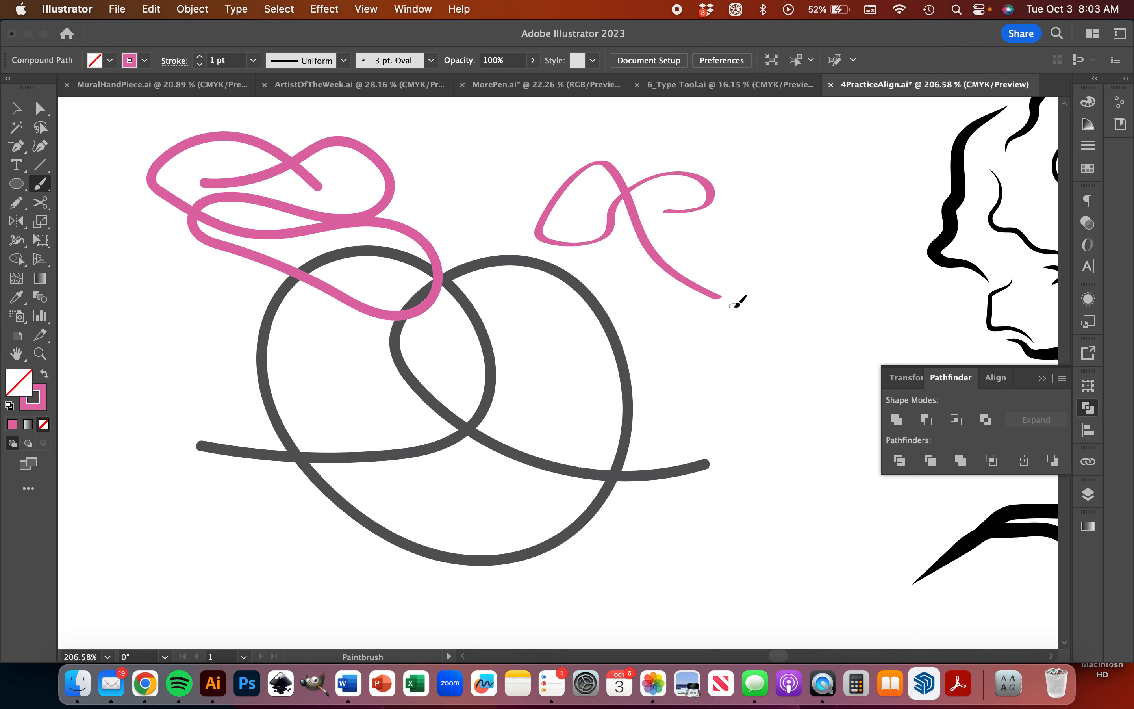
Select the paintbrush stroke and the blob brush scribble in turn to compare their path structure, fill and stroke
left_click(15, 108)
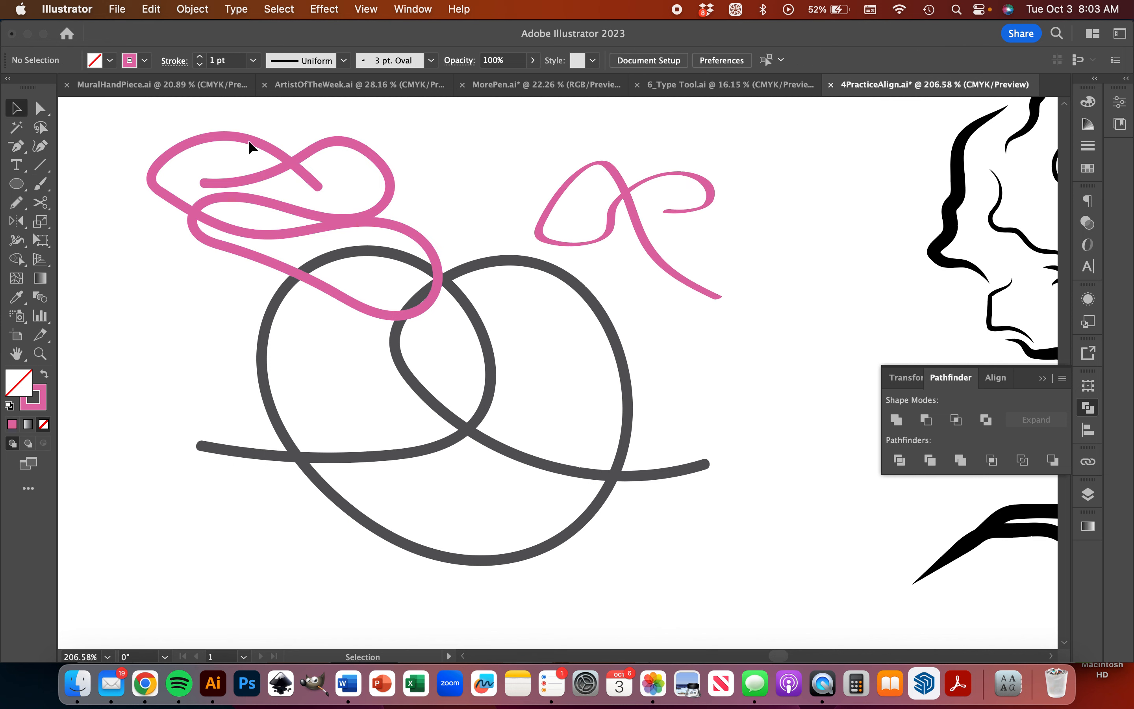
left_click(631, 191)
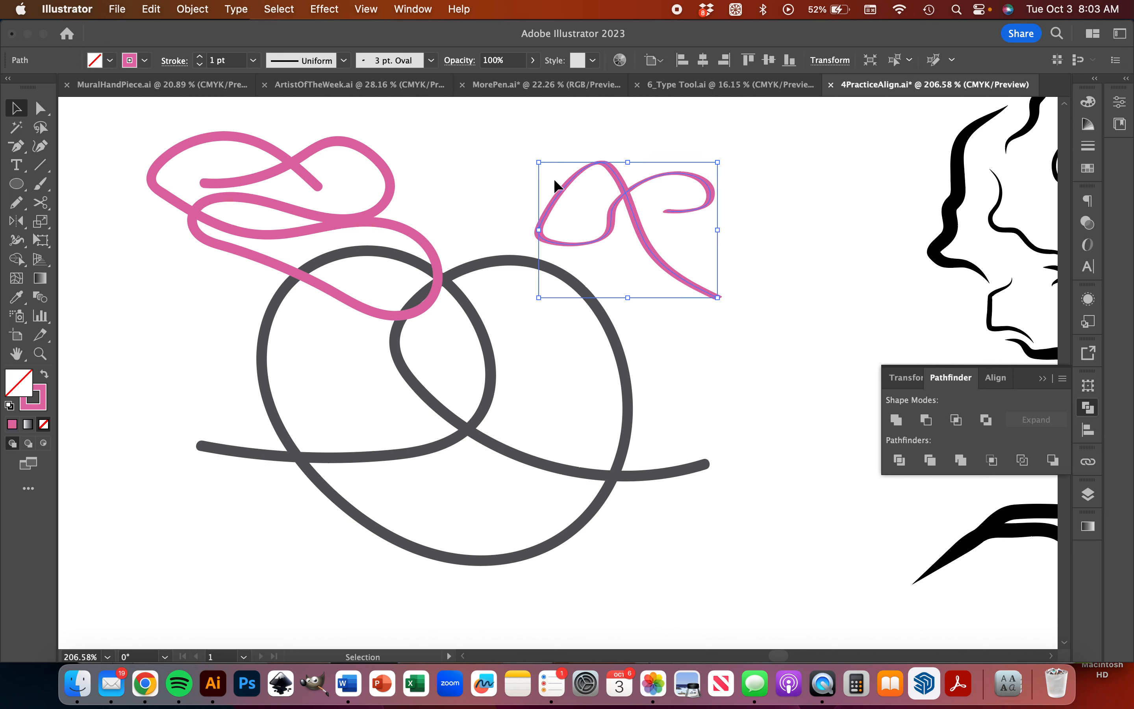
left_click(385, 214)
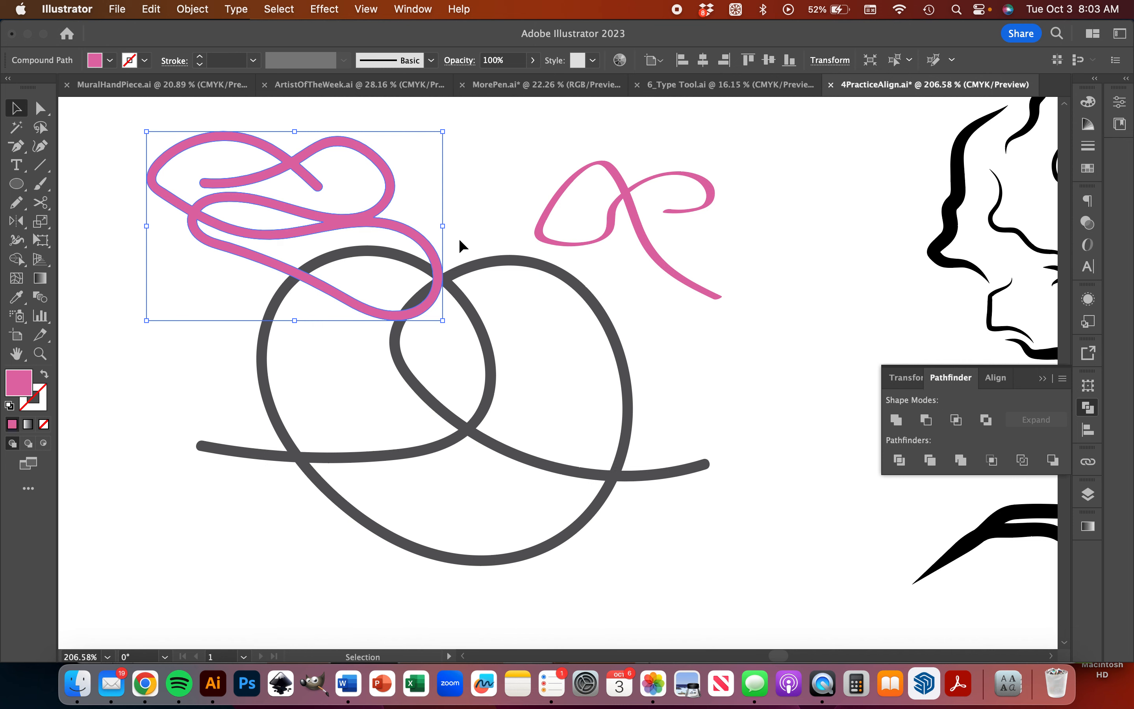
scroll(459, 239, "right", 3)
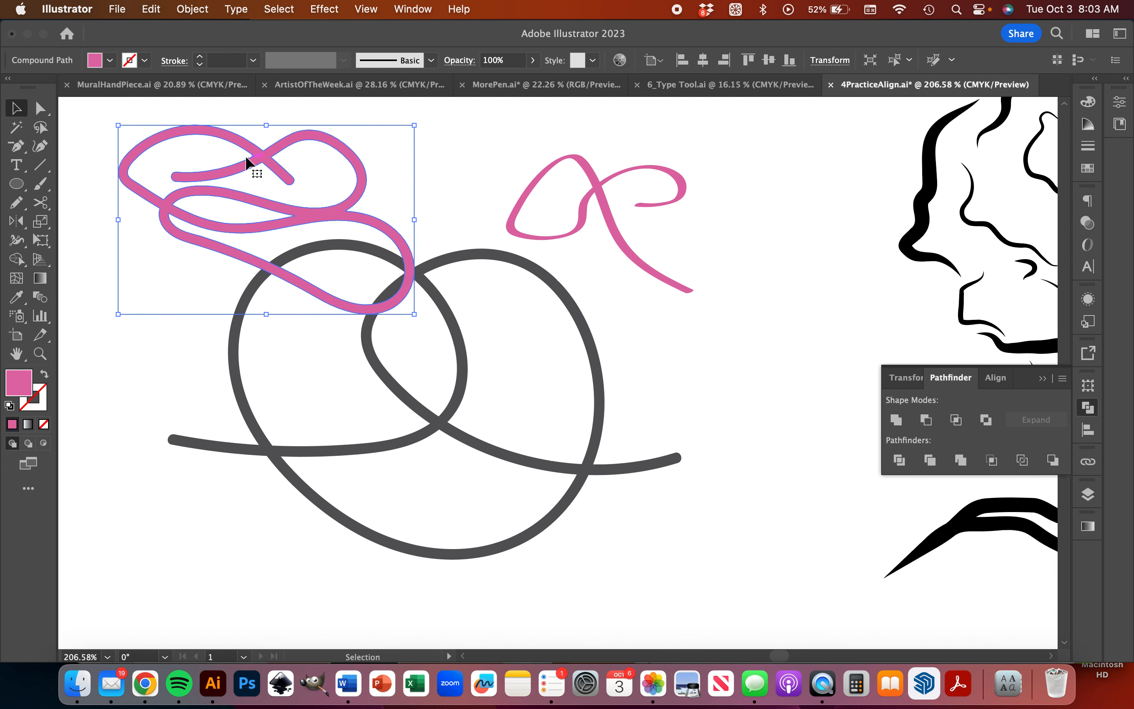
Try the rough textured brush on the thin pink paintbrush stroke, settle on the Basic brush and close the Brushes panel
left_click(603, 210)
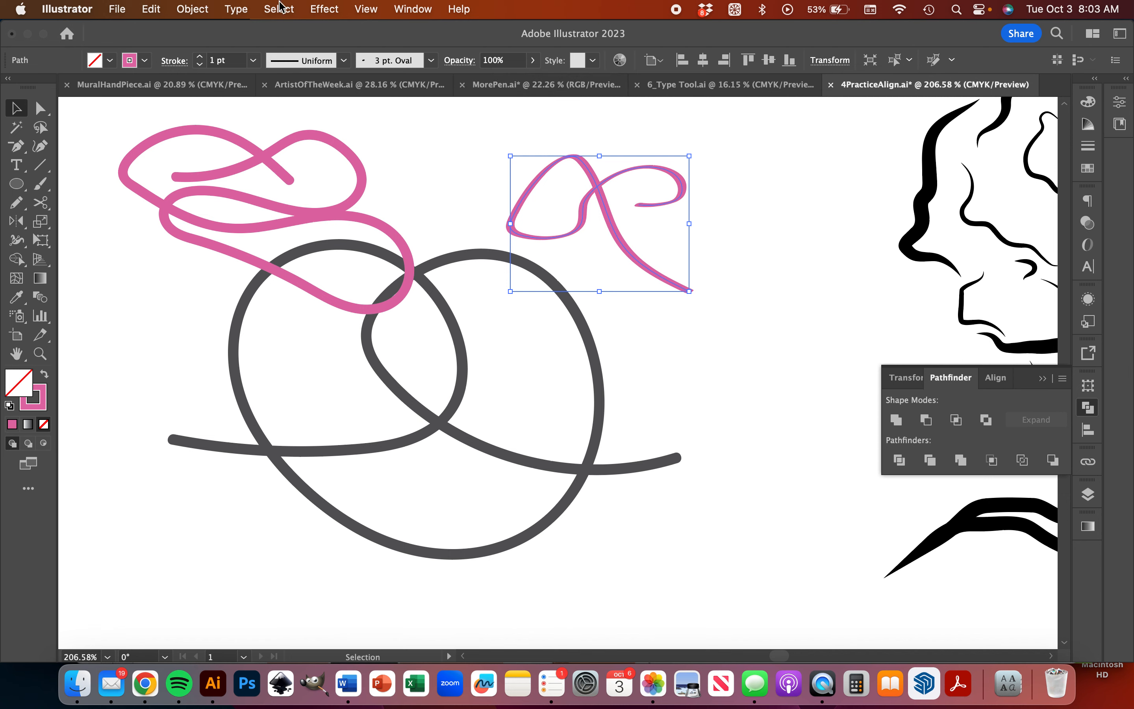
left_click(415, 11)
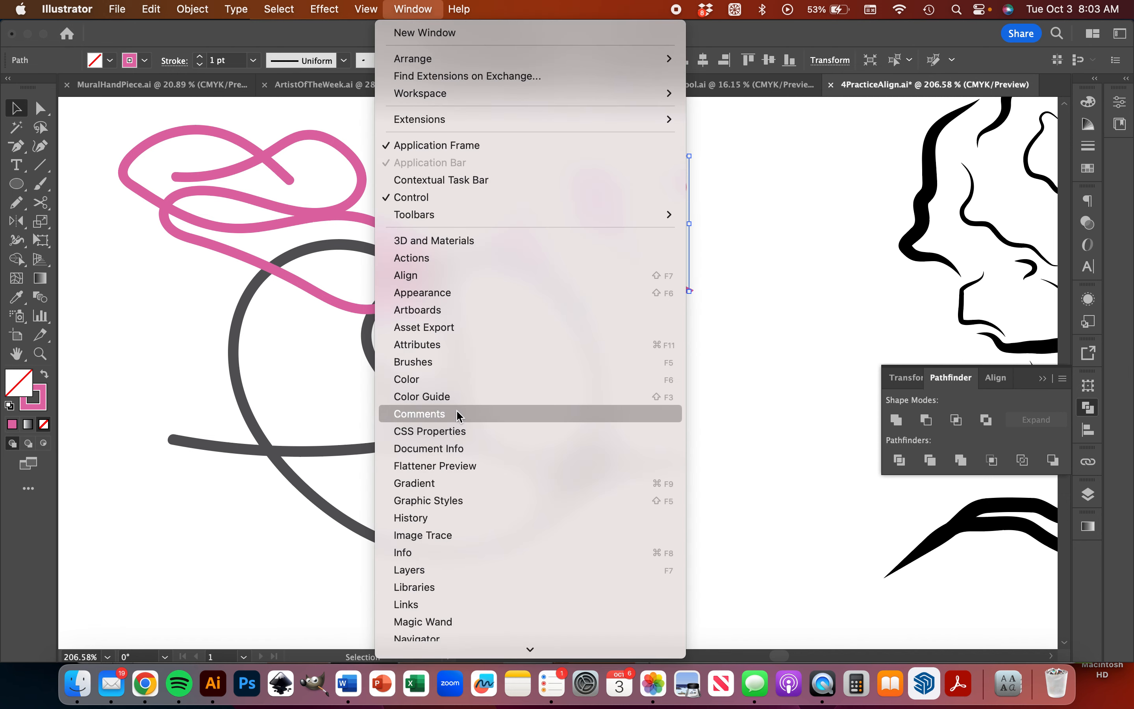
left_click(445, 362)
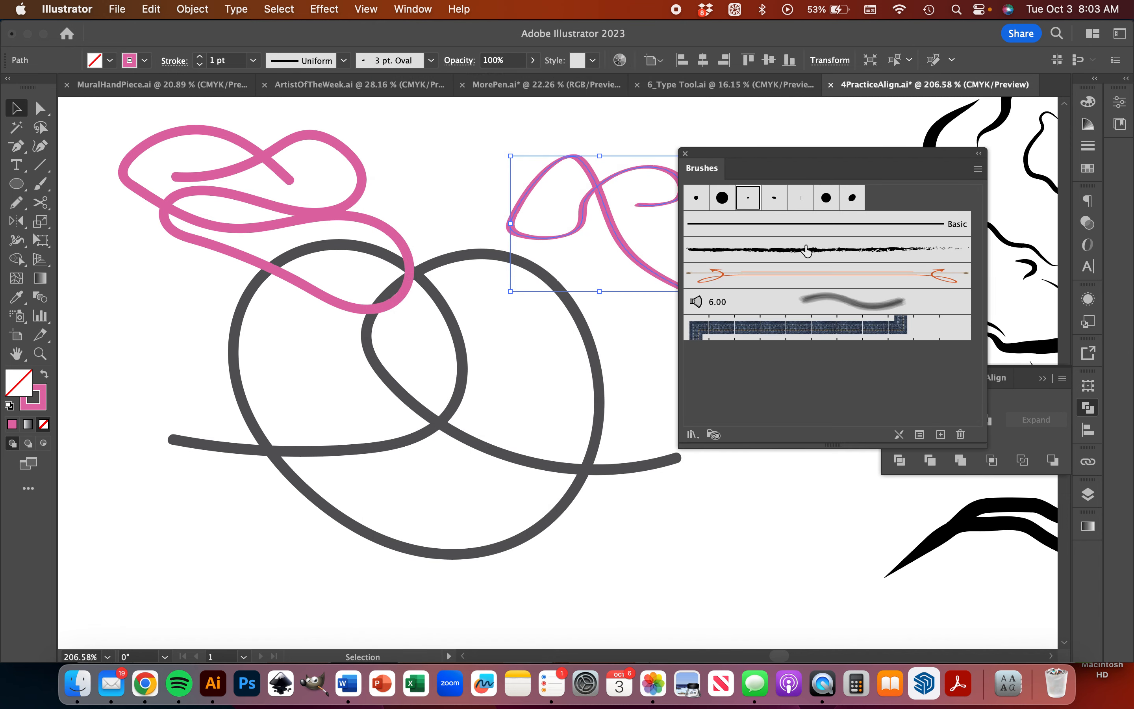
left_click(793, 249)
left_click(839, 229)
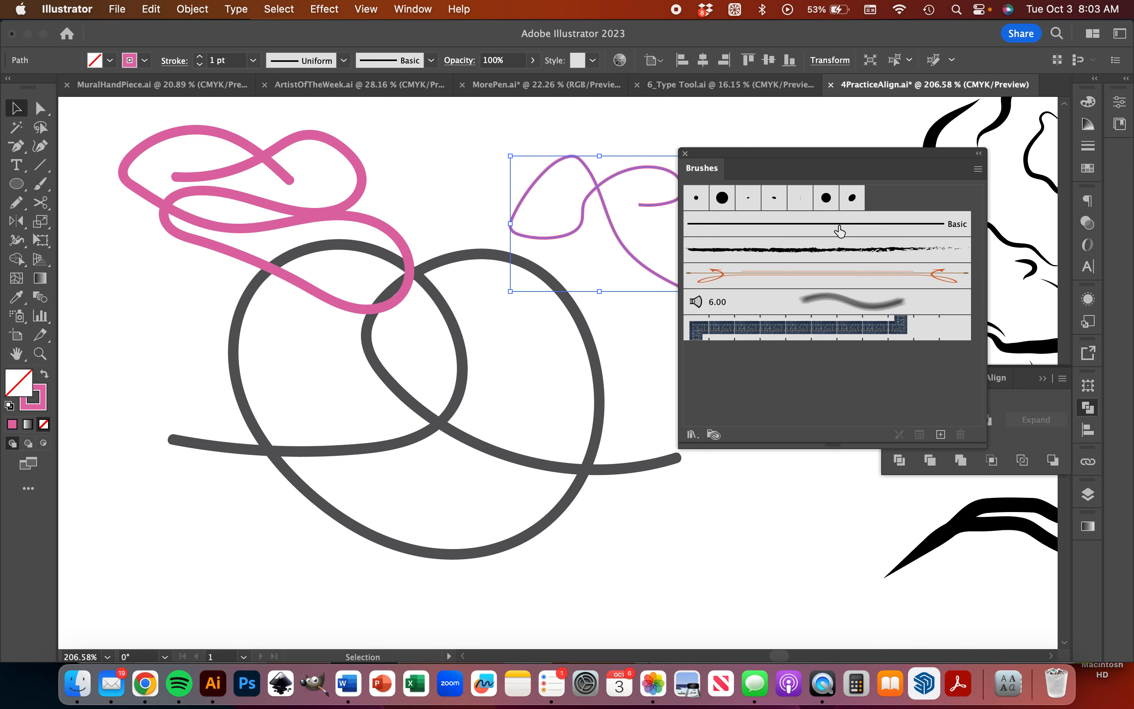
left_click(685, 154)
Activate the Paintbrush tool for the Paint Brush rose example and collapse the Pathfinder panel
scroll(642, 309, "right", 10)
scroll(643, 308, "down", 3)
scroll(635, 309, "down", 1)
scroll(627, 308, "down", 3)
scroll(624, 311, "right", 5)
scroll(624, 311, "up", 2)
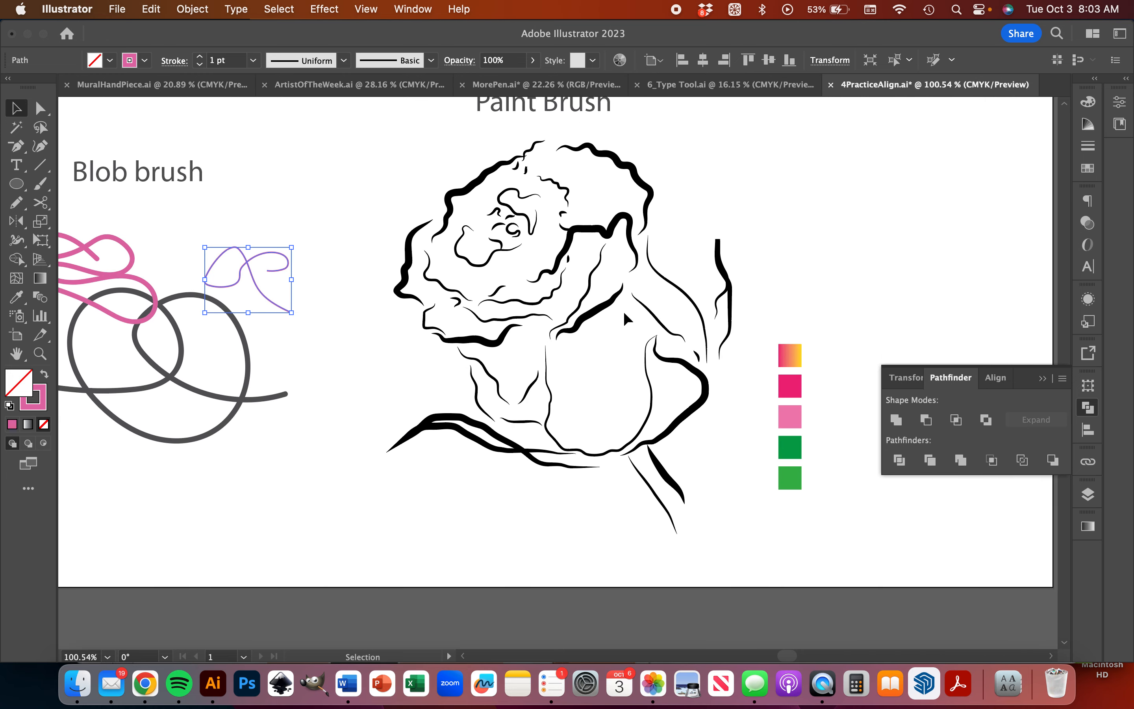
scroll(628, 279, "up", 2)
scroll(628, 279, "right", 1)
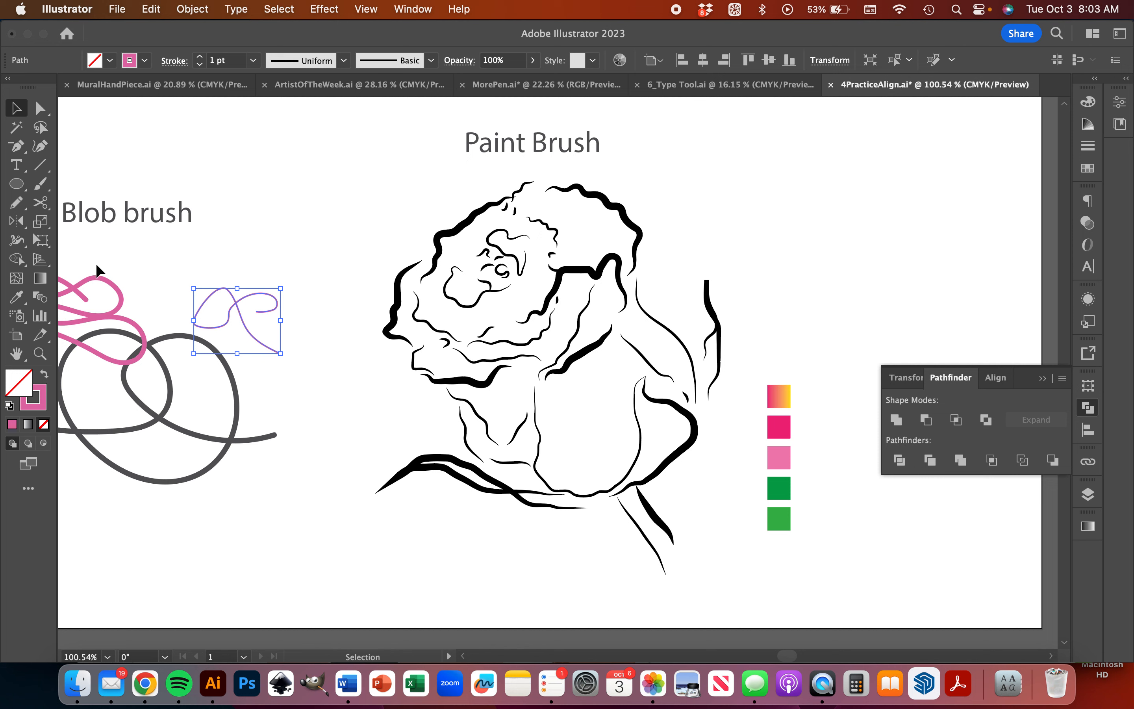
left_click(40, 184)
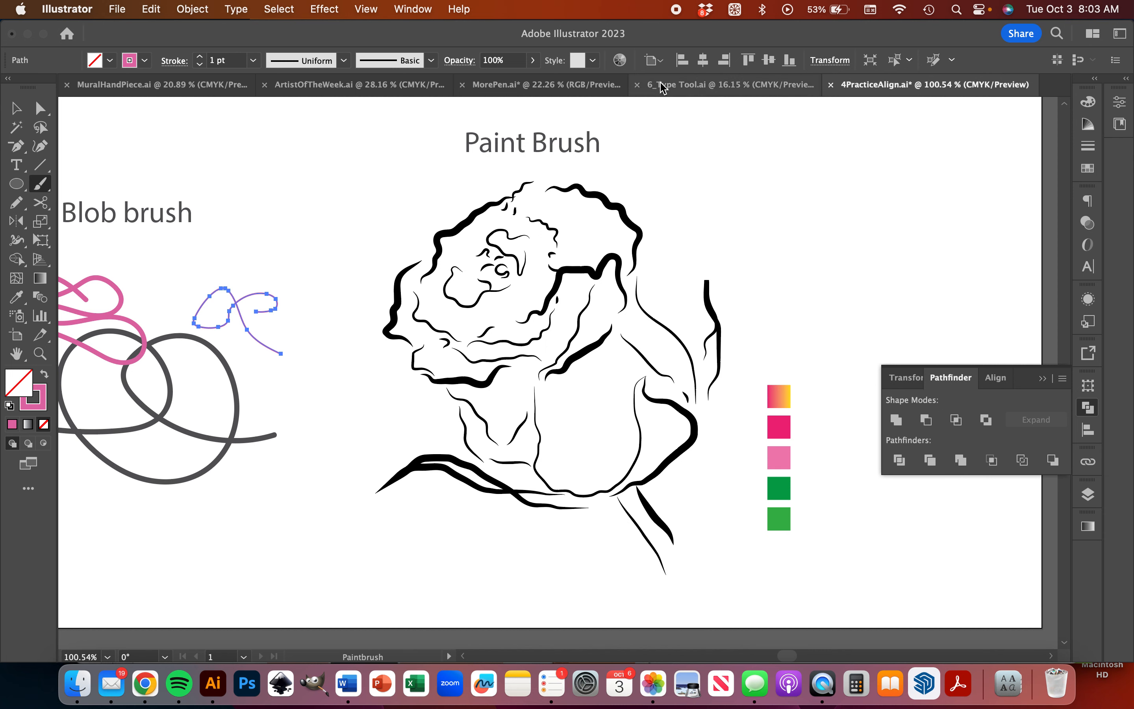
left_click(429, 11)
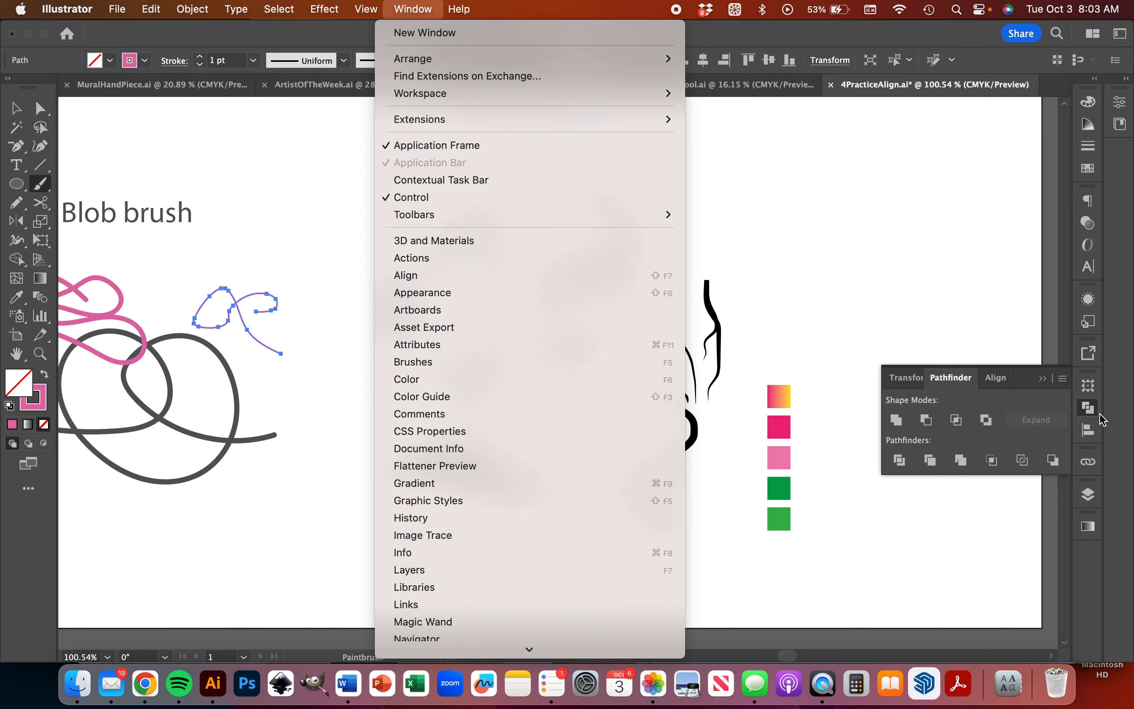
left_click(1045, 382)
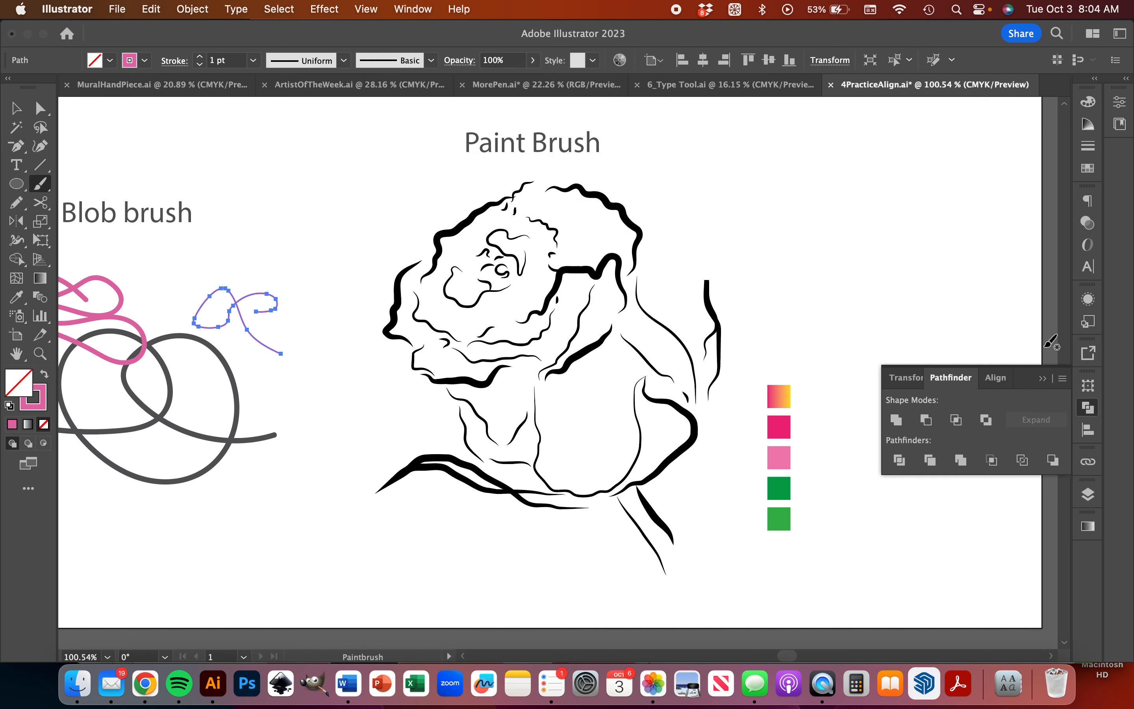
left_click(1044, 380)
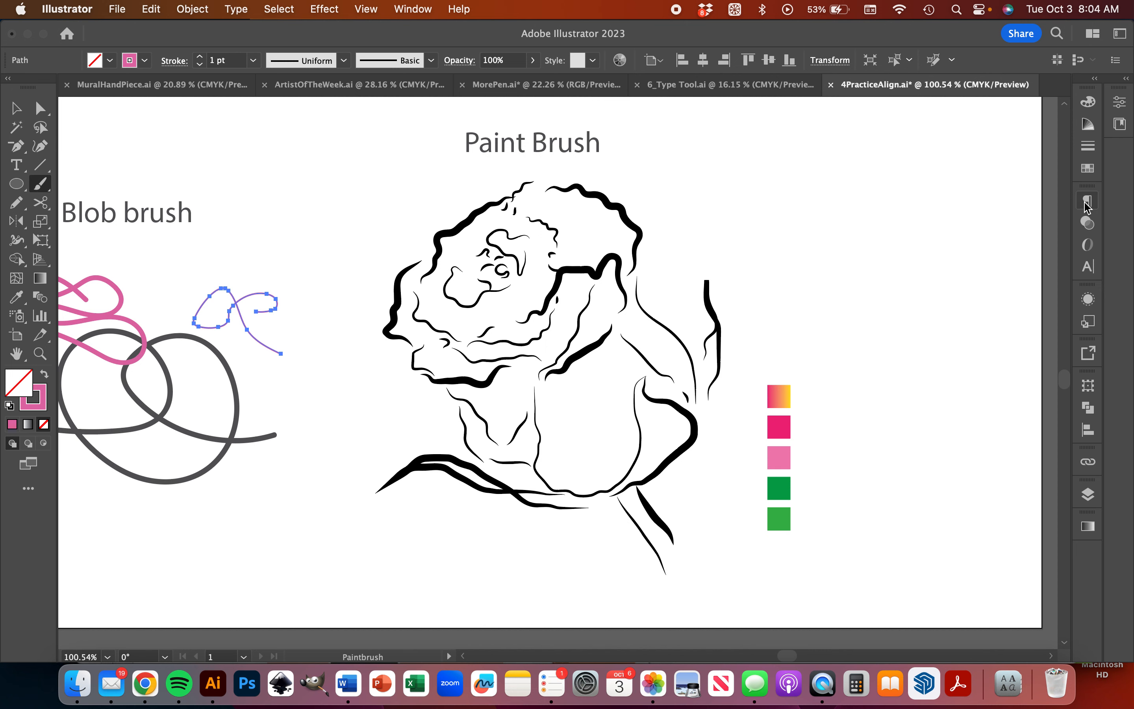
Paint a curved pink stroke with the rough textured brush at the left of the rose drawing and select it
left_click(408, 9)
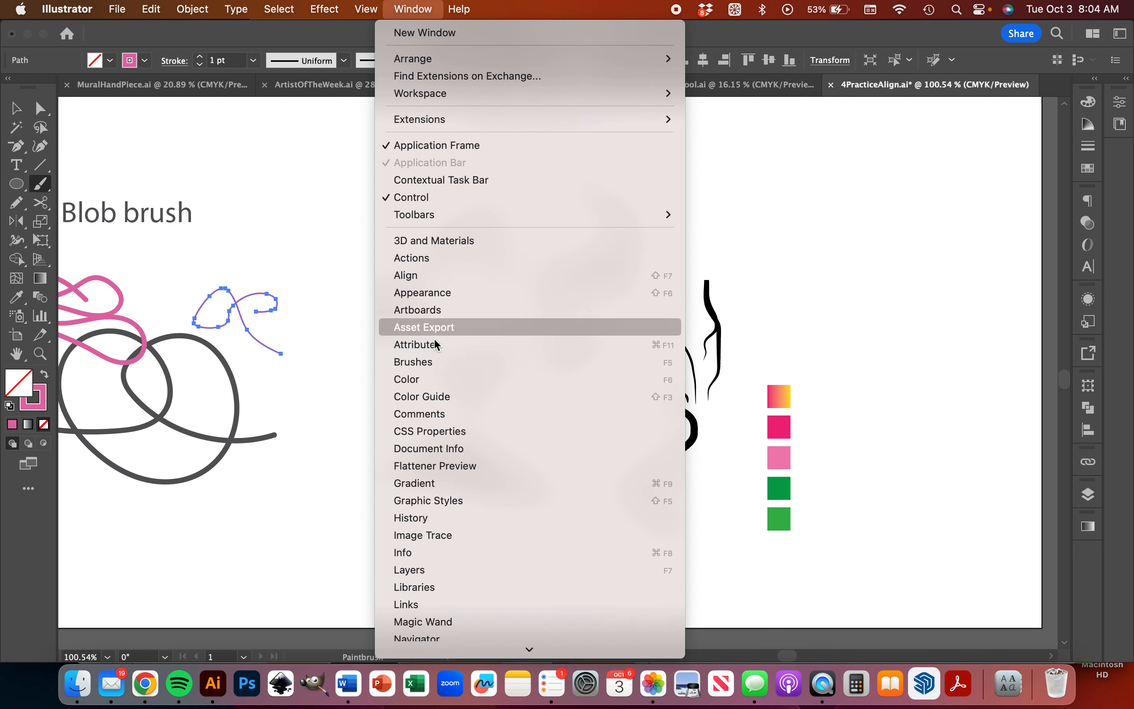
left_click(424, 362)
left_click_drag(760, 160, 819, 158)
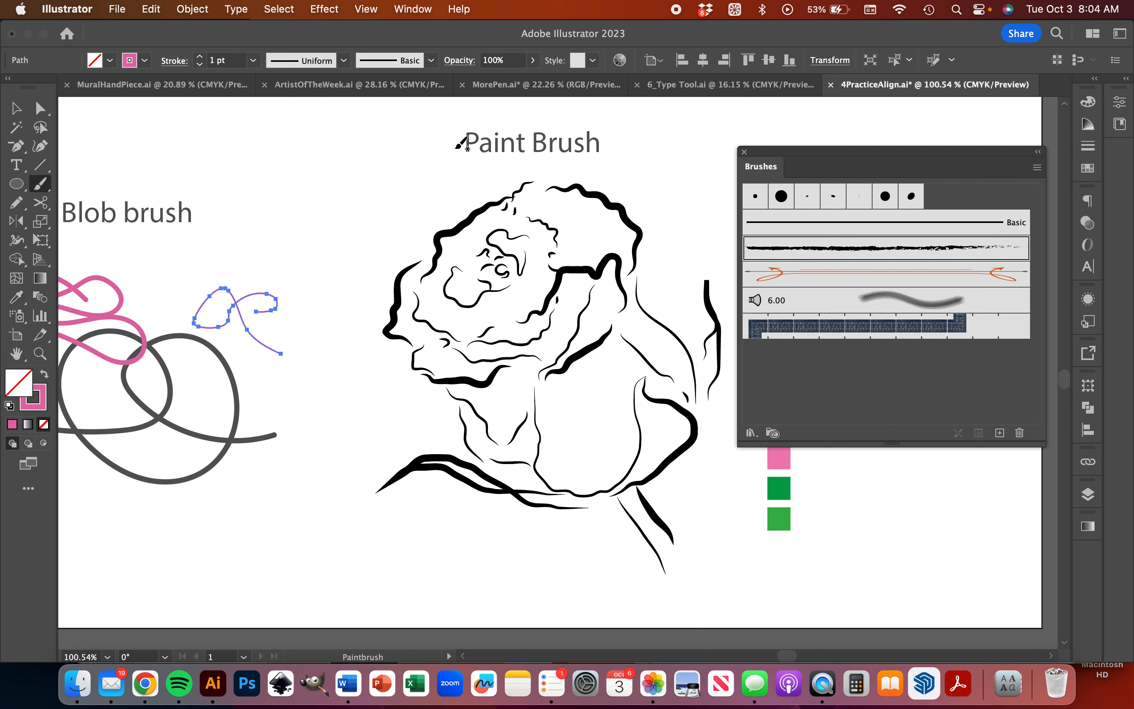
left_click_drag(377, 316, 382, 318)
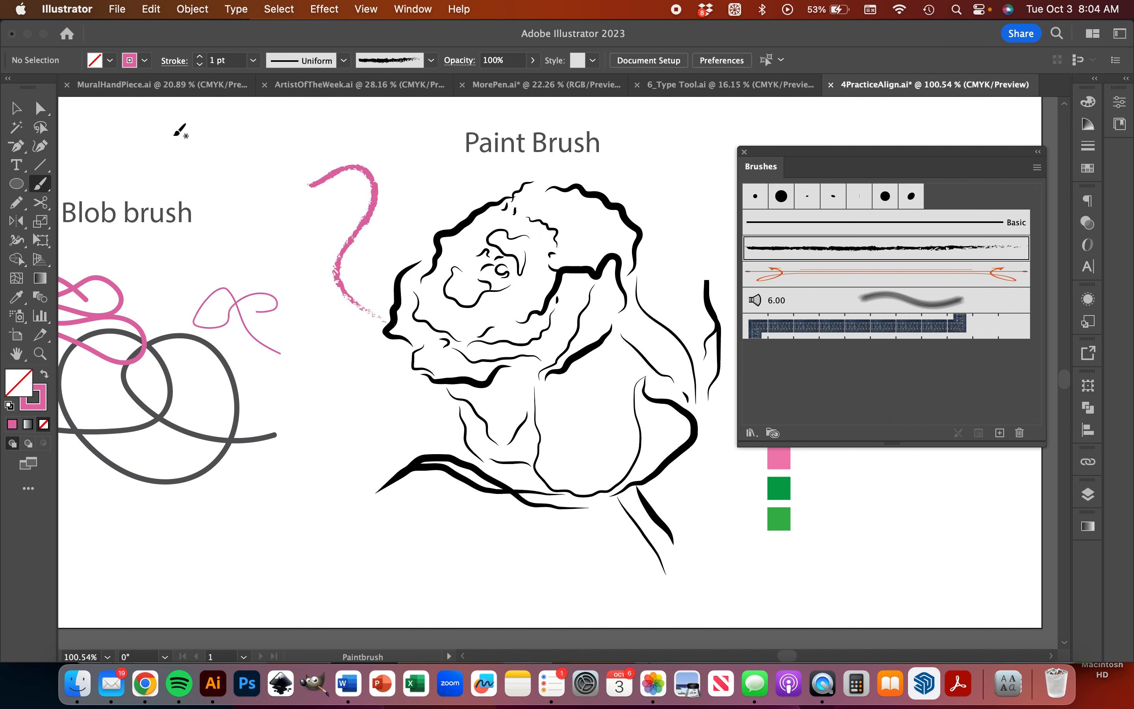
left_click(18, 111)
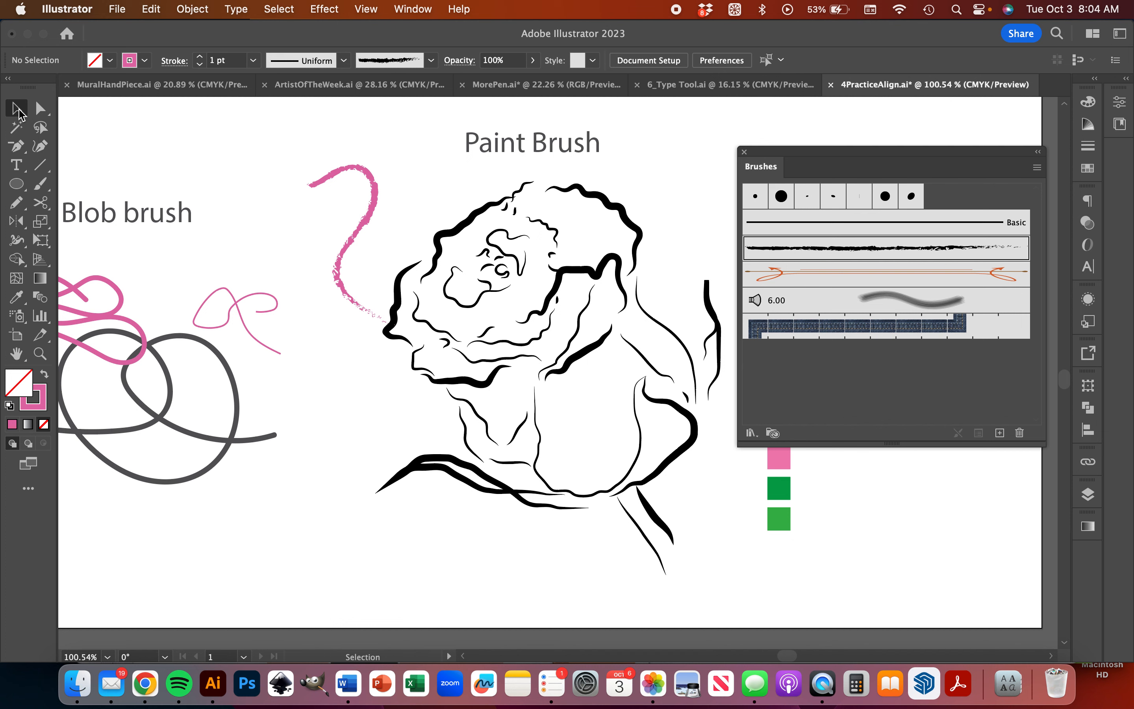
left_click(355, 166)
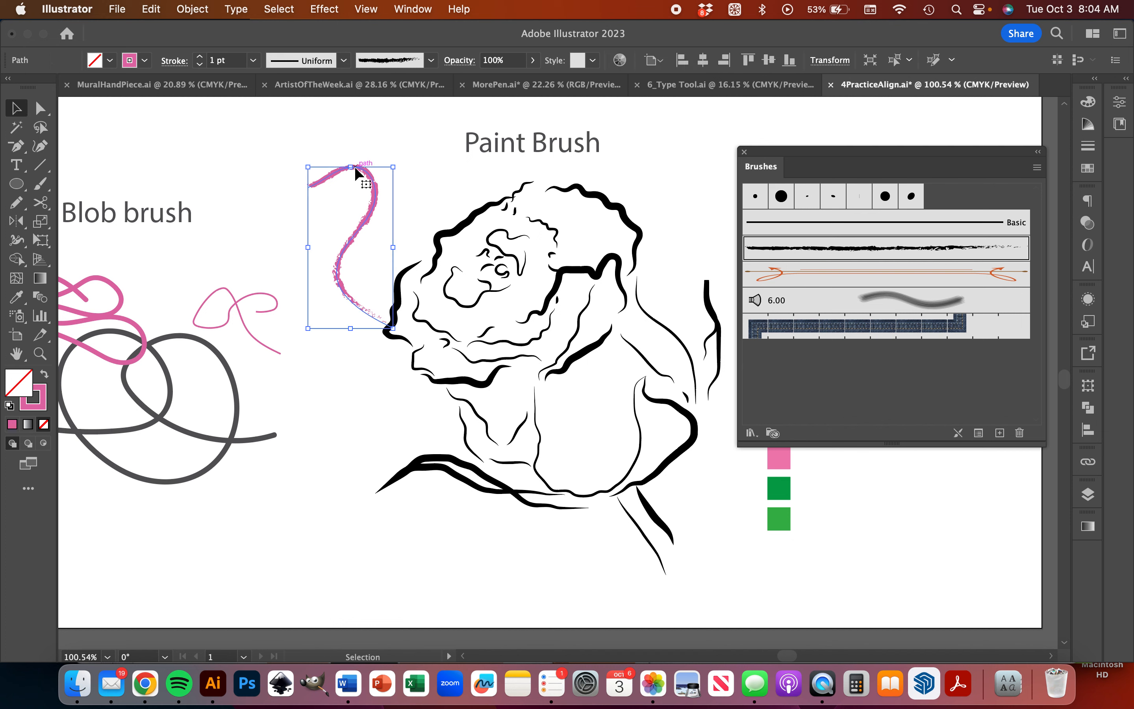
Set the weight of the curved stroke beside the rose to 5 pt and recolour it dark red
left_click(200, 58)
left_click(200, 59)
left_click(200, 58)
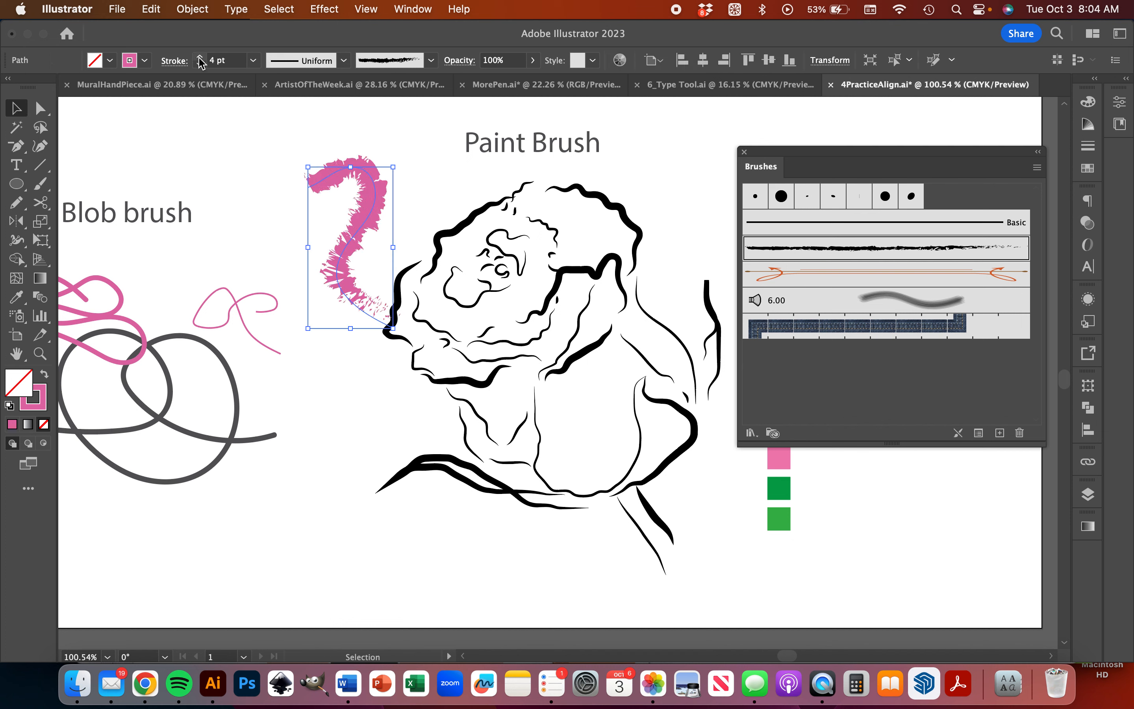
left_click(200, 58)
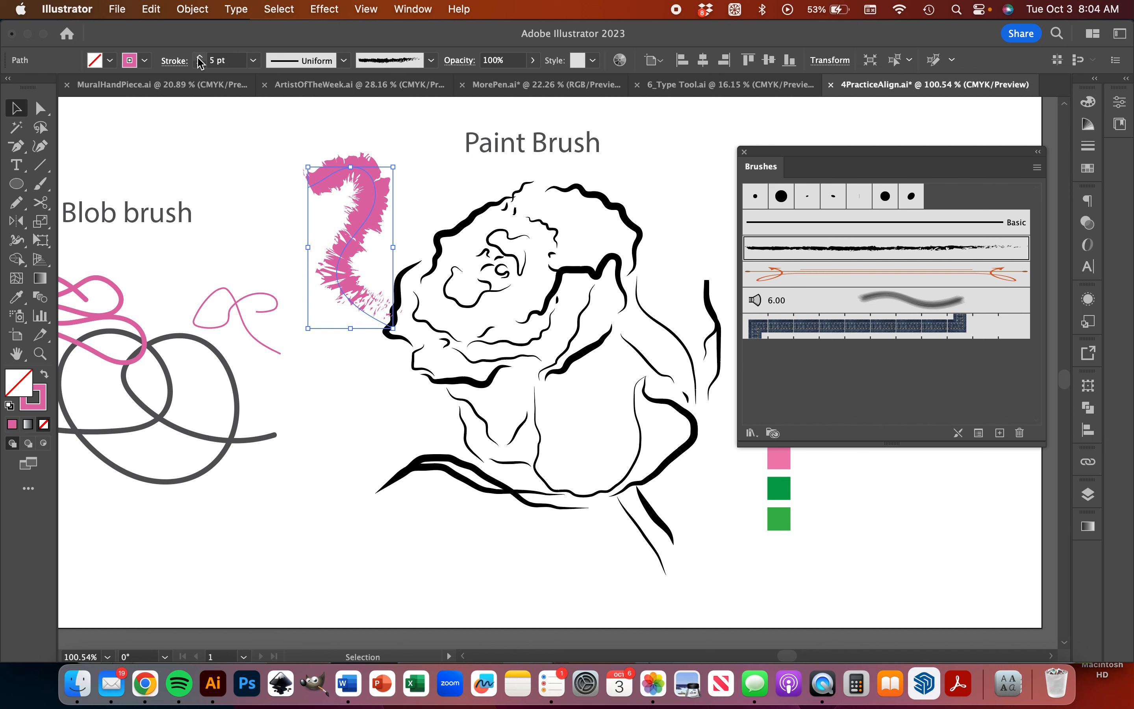
left_click(130, 61)
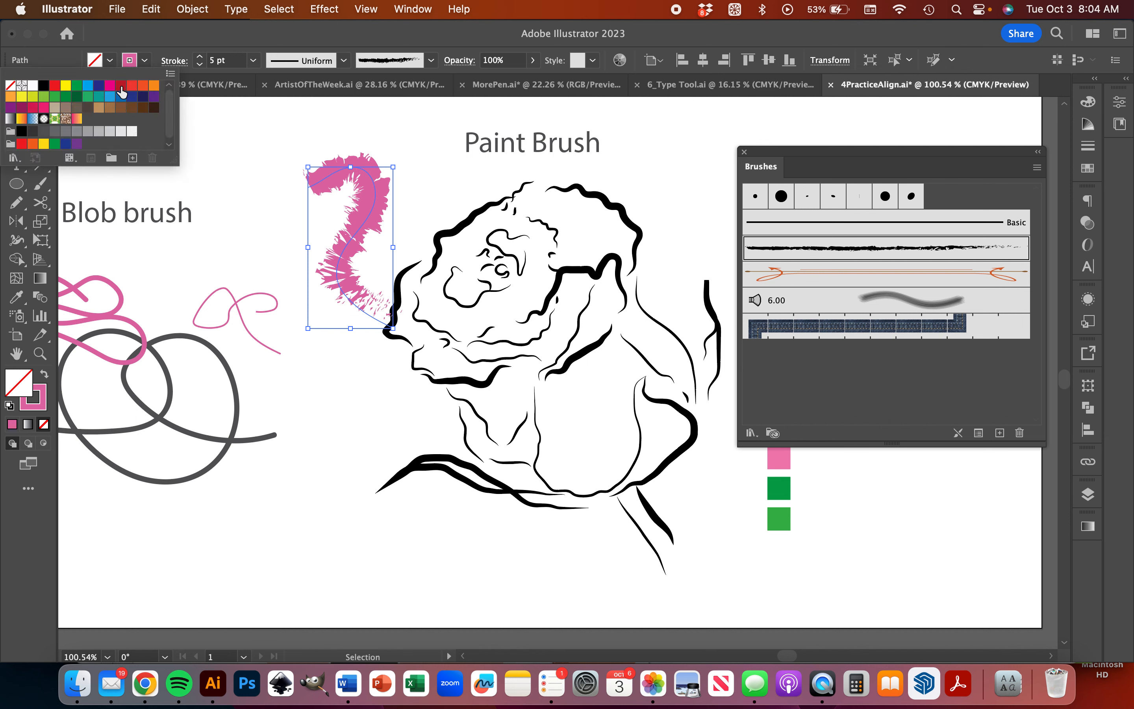
left_click(121, 86)
Try the 5 pt. Oval brush on the red curved stroke and switch it to the Basic brush
left_click(429, 60)
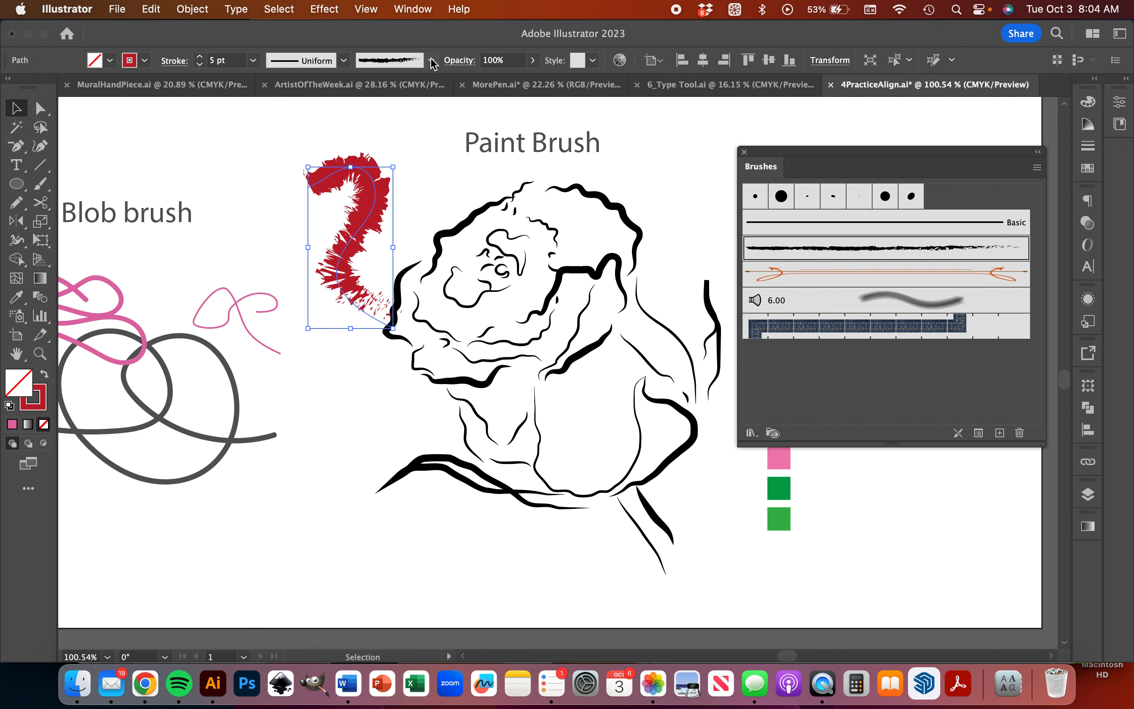
left_click(429, 60)
scroll(373, 172, "up", 1)
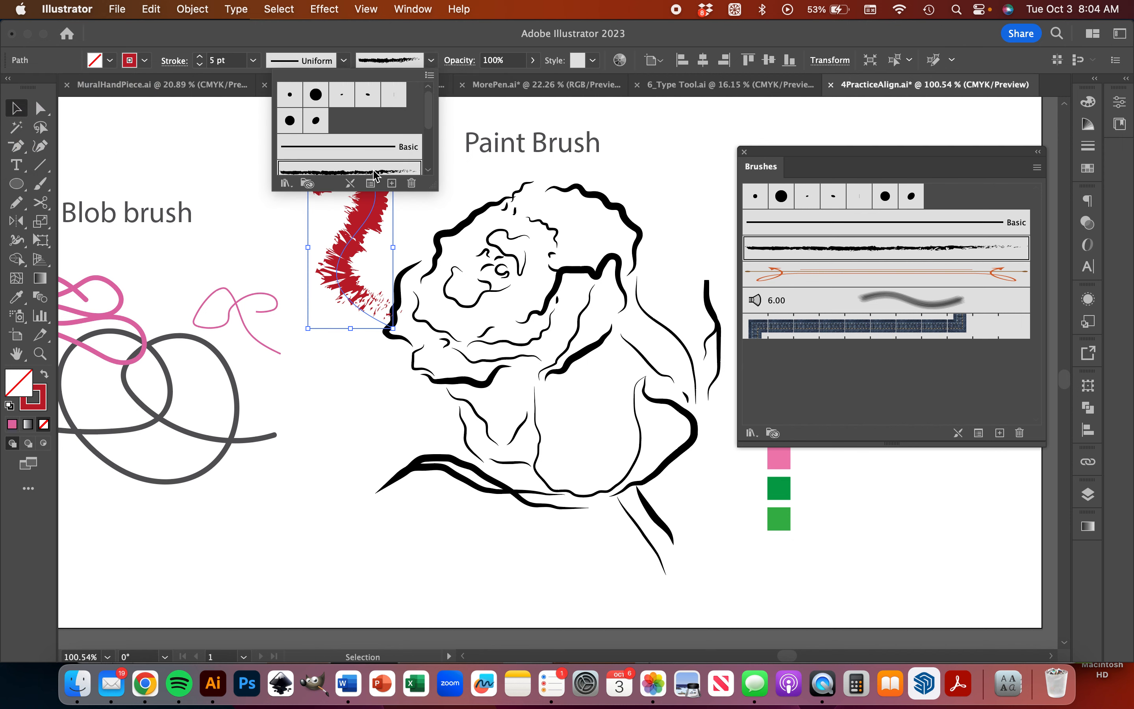
left_click(369, 96)
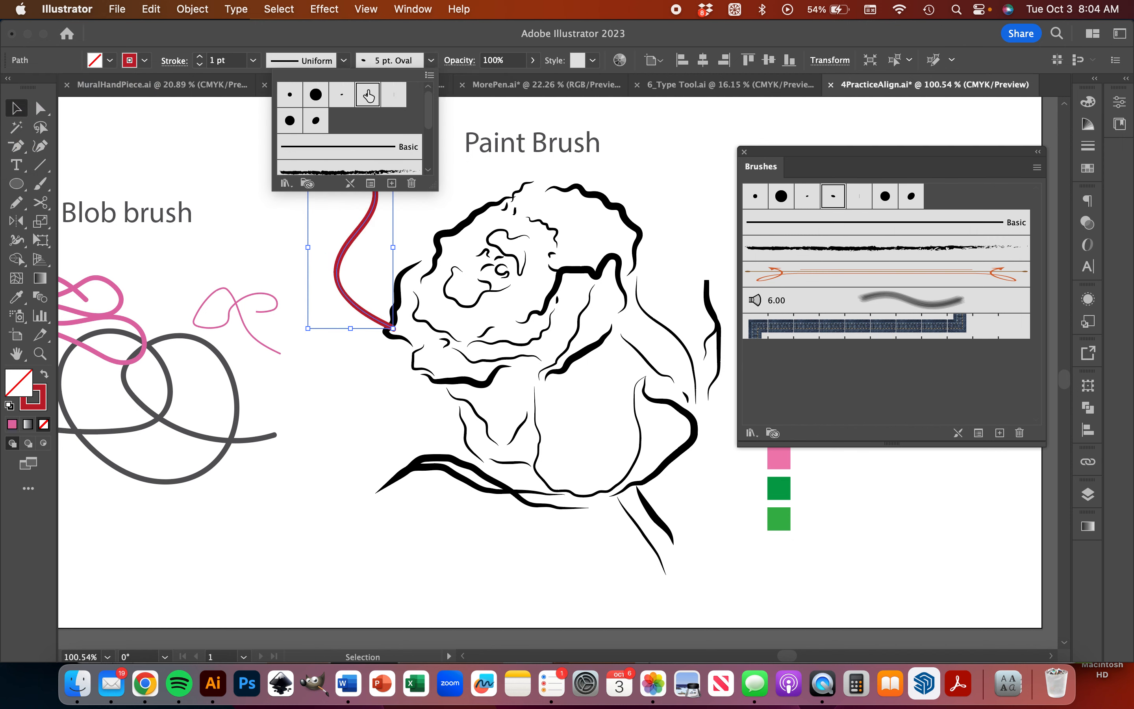
left_click(308, 148)
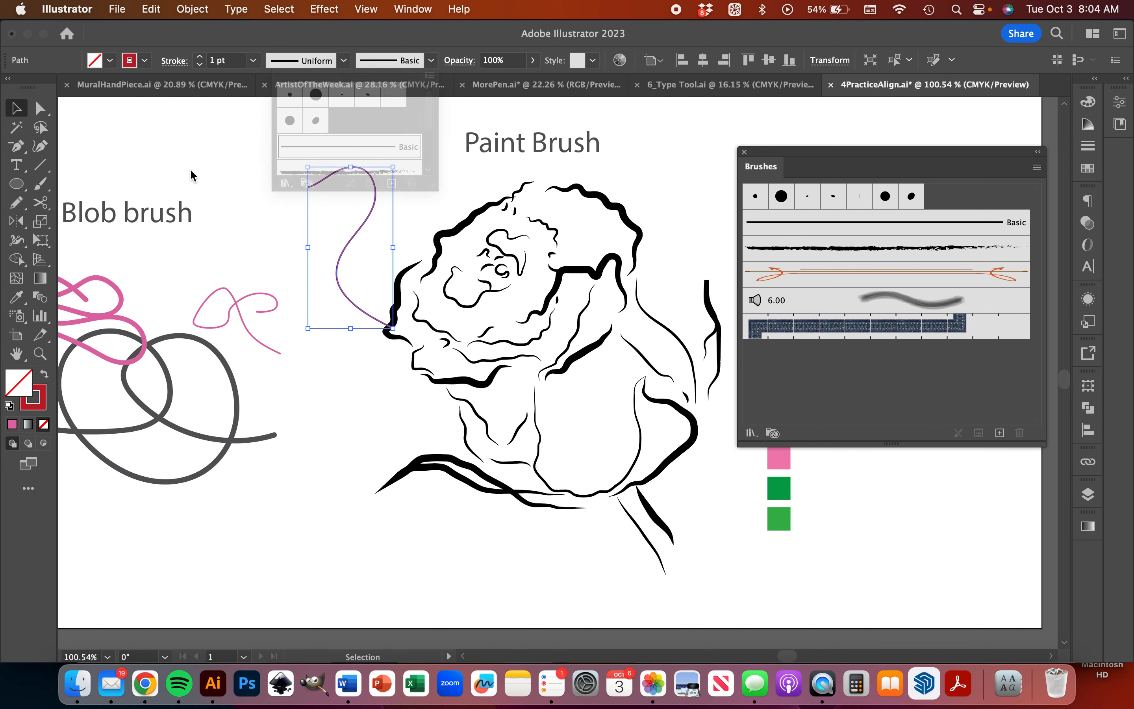
Give the red curved stroke the double-bulge variable width profile and a weight of 9 pt
left_click(344, 61)
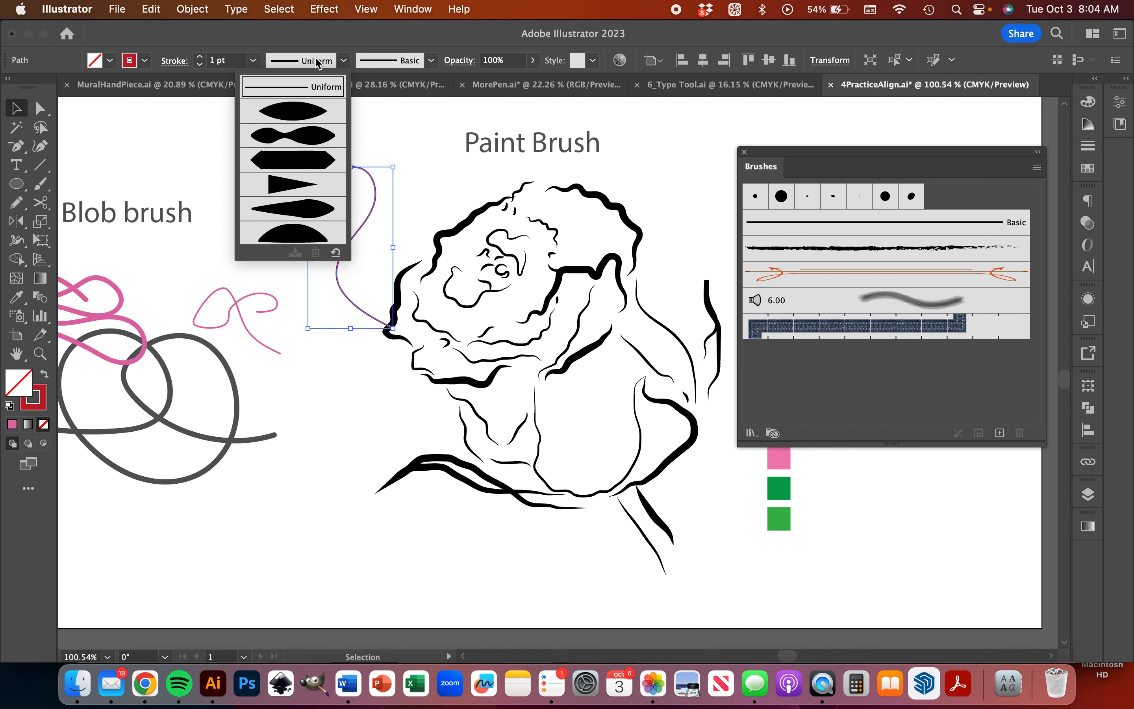
left_click(301, 135)
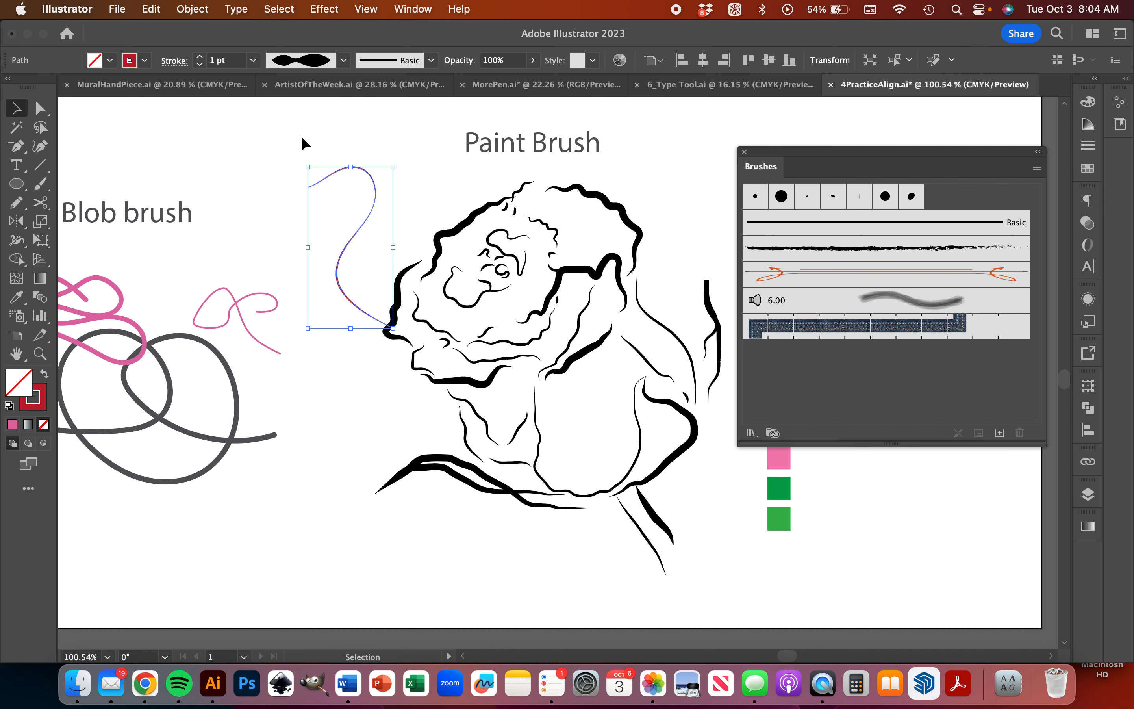
left_click(199, 58)
left_click(199, 57)
left_click(199, 58)
left_click(199, 57)
left_click(200, 57)
left_click(199, 57)
left_click(199, 57)
left_click(200, 58)
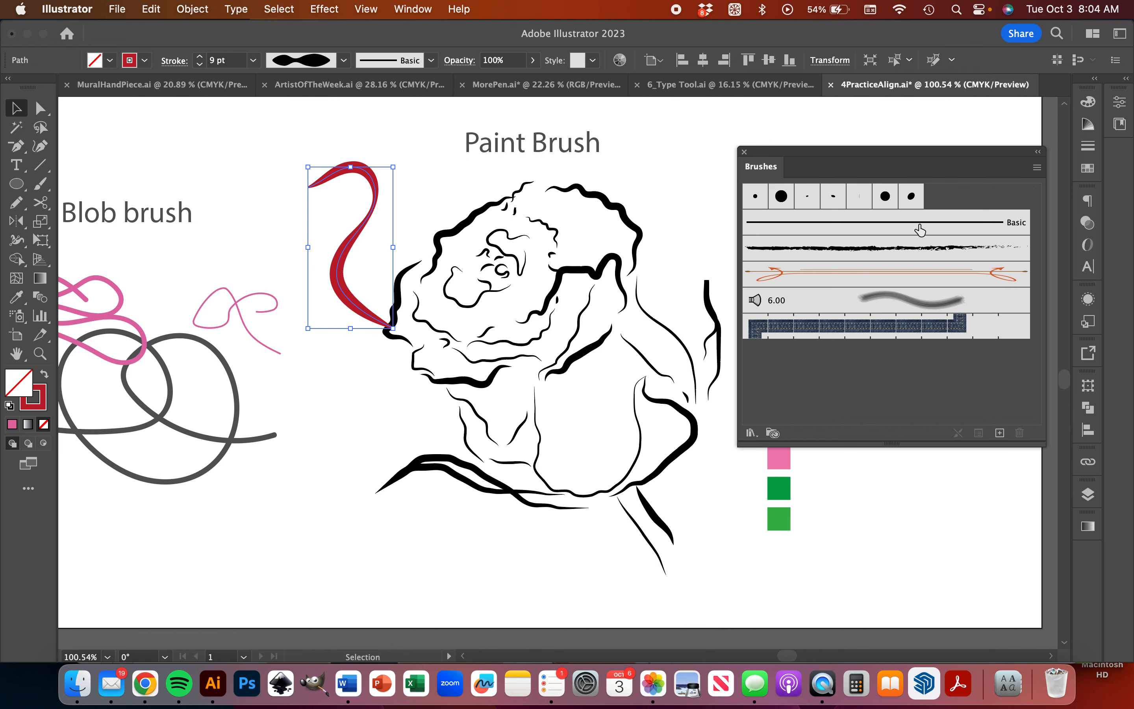
Open the Artistic_Calligraphic brush library and enlarge it to show all of its brushes
left_click(752, 433)
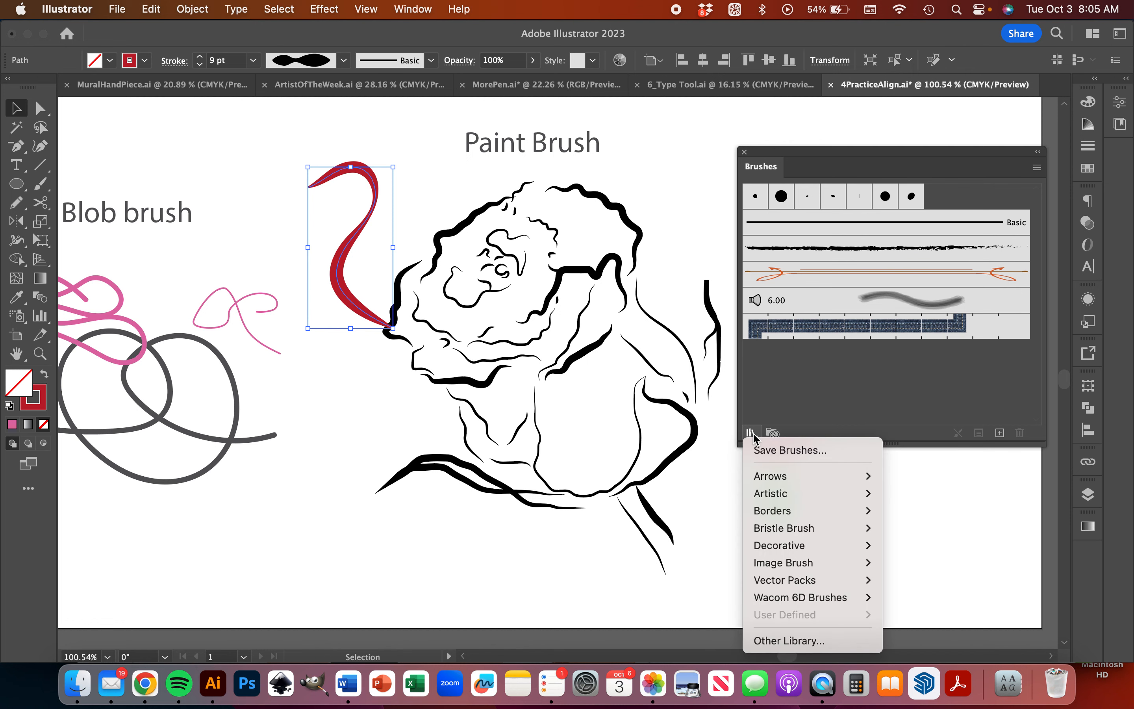
mouse_move(834, 549)
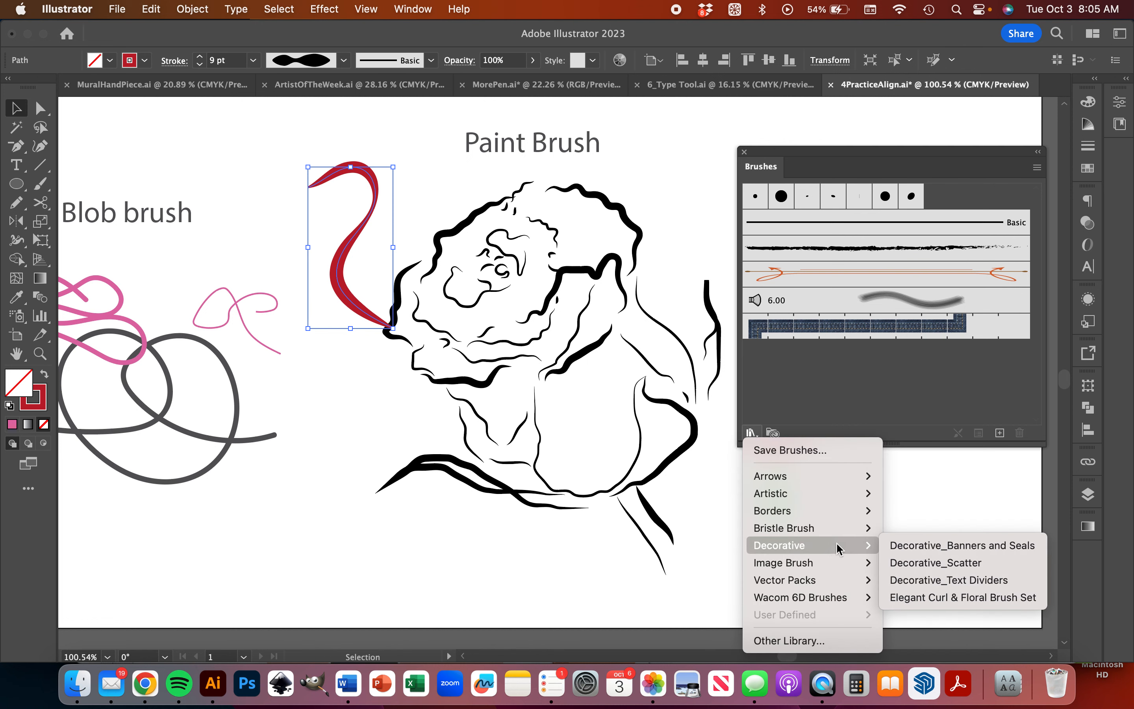
mouse_move(811, 498)
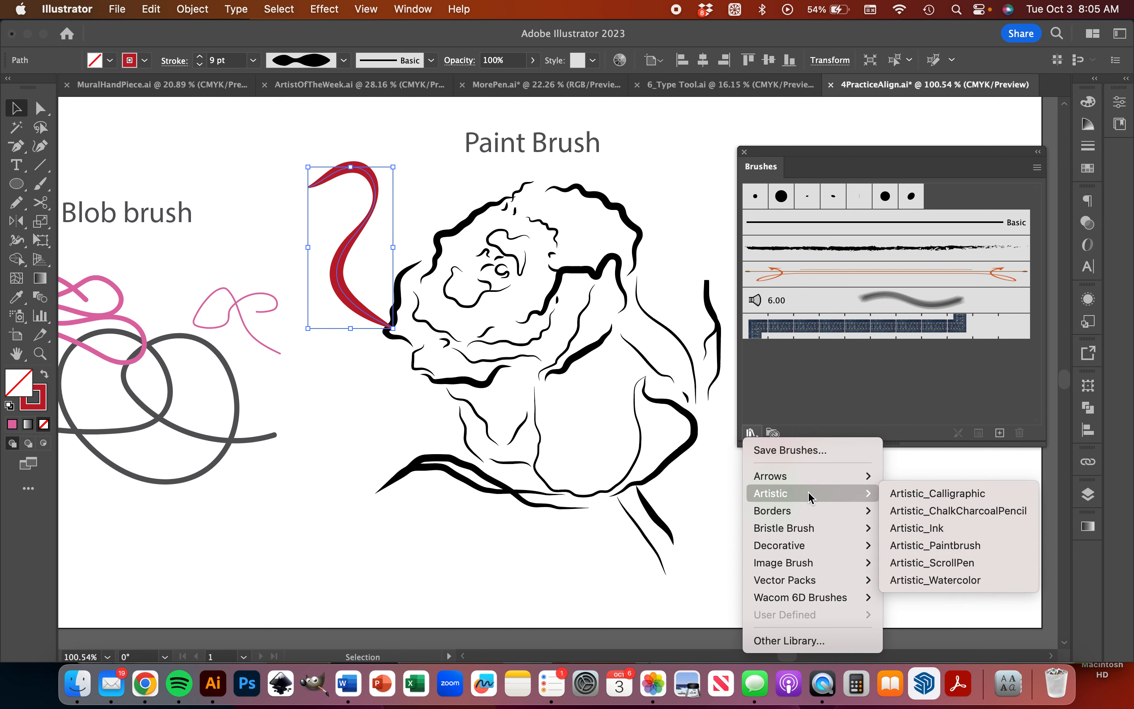
left_click(915, 499)
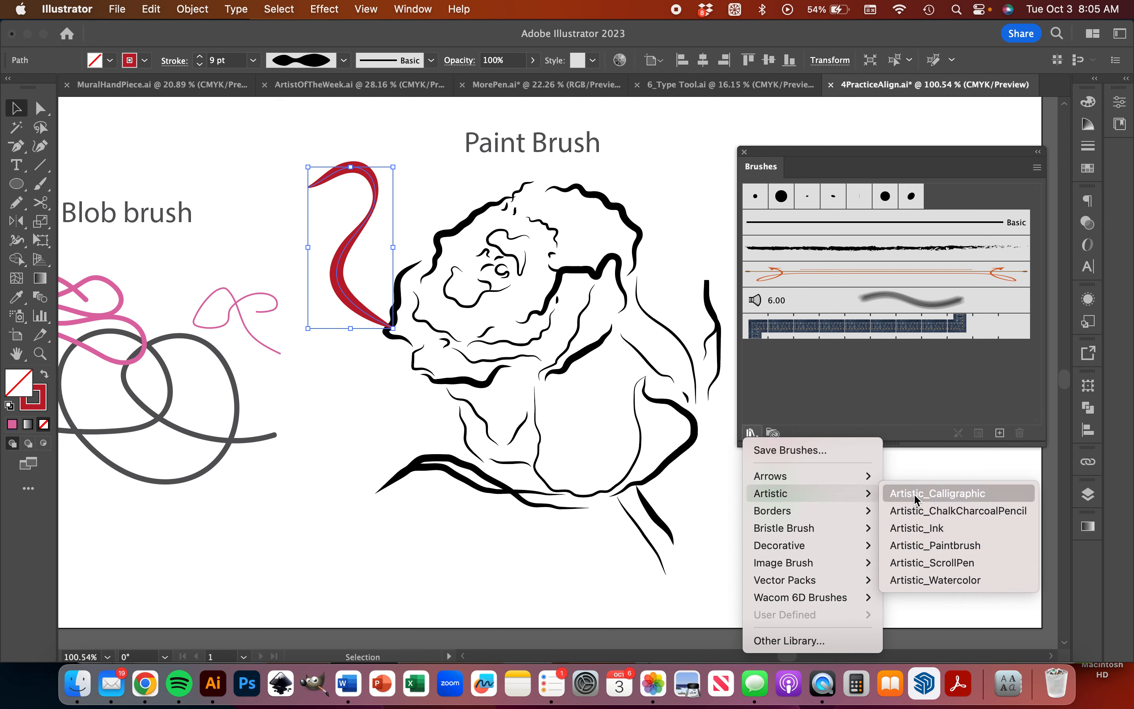
left_click_drag(540, 311, 578, 283)
left_click_drag(599, 393, 605, 522)
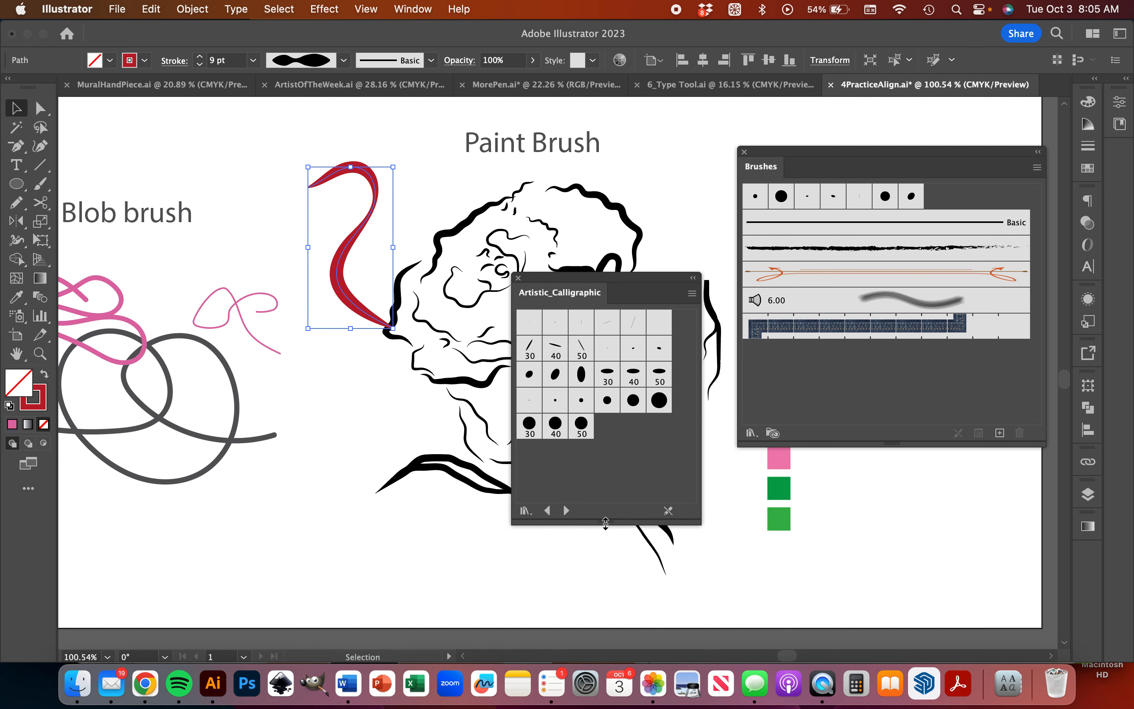
Try the 30 pt and 3 pt. Oval calligraphic brushes on the red curved stroke and settle on 50 pt. Flat
left_click(607, 375)
left_click(642, 350)
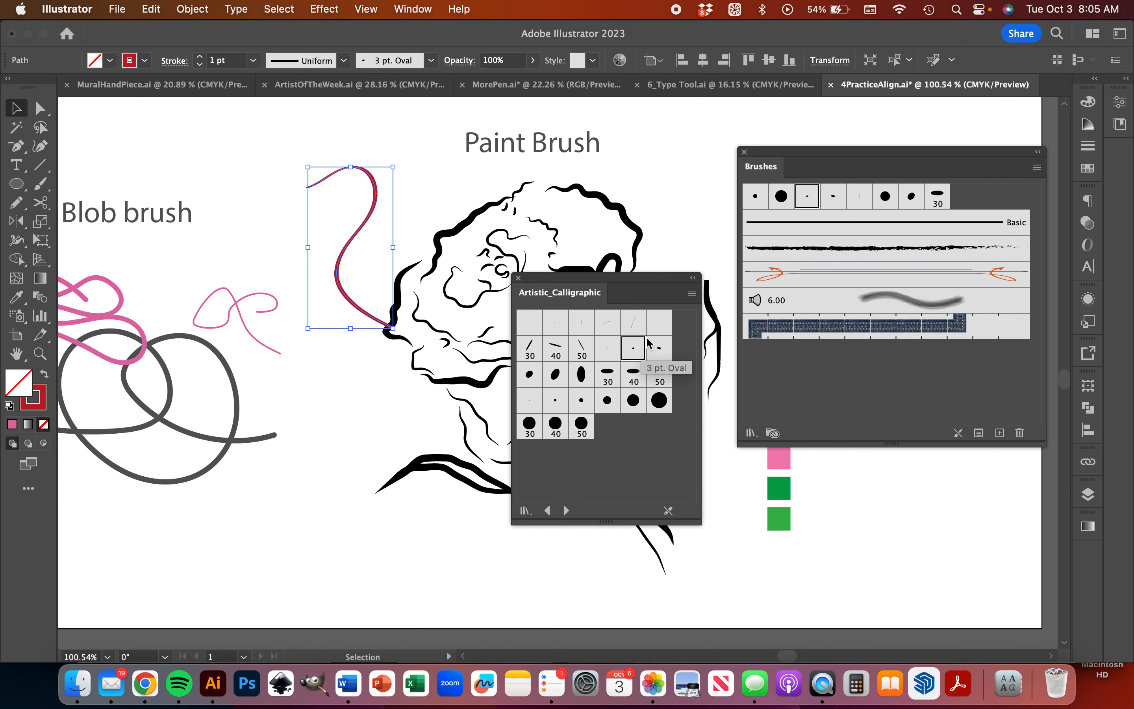
left_click(580, 349)
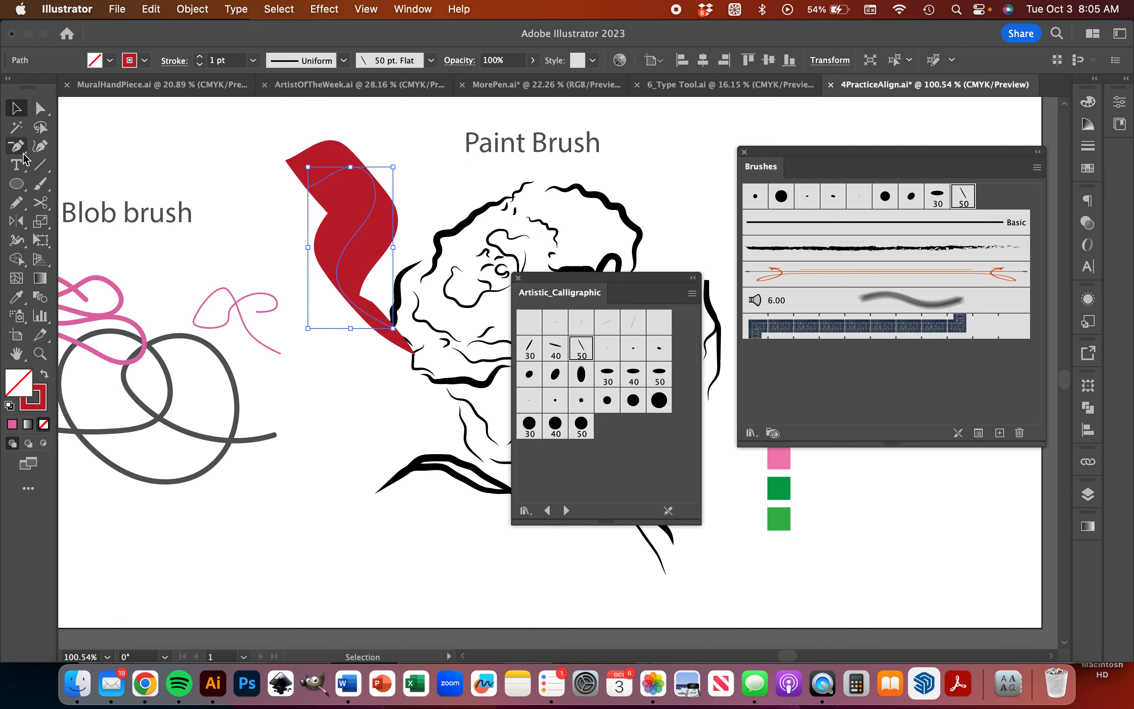
Paint an S-shaped stroke, a C-shaped stroke and a thin cross below the red curve with the 50 pt. Flat brush
left_click(38, 188)
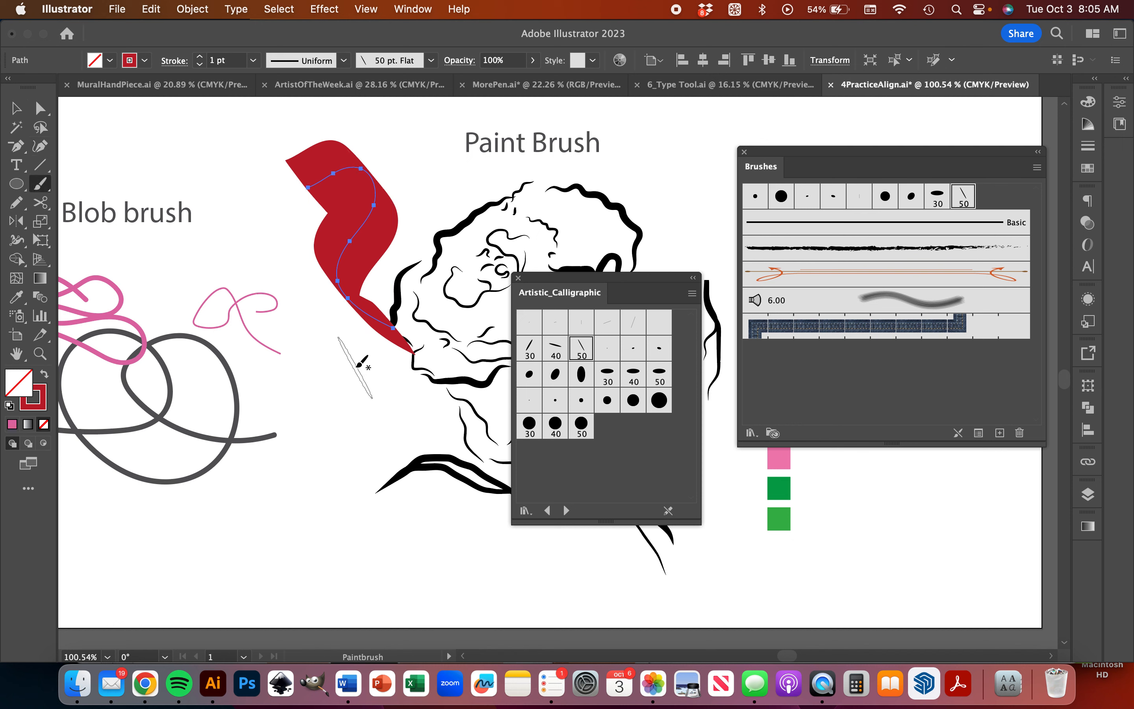
mouse_move(361, 365)
left_mouse_down()
mouse_move(262, 445)
mouse_move(342, 488)
mouse_move(260, 504)
left_mouse_up()
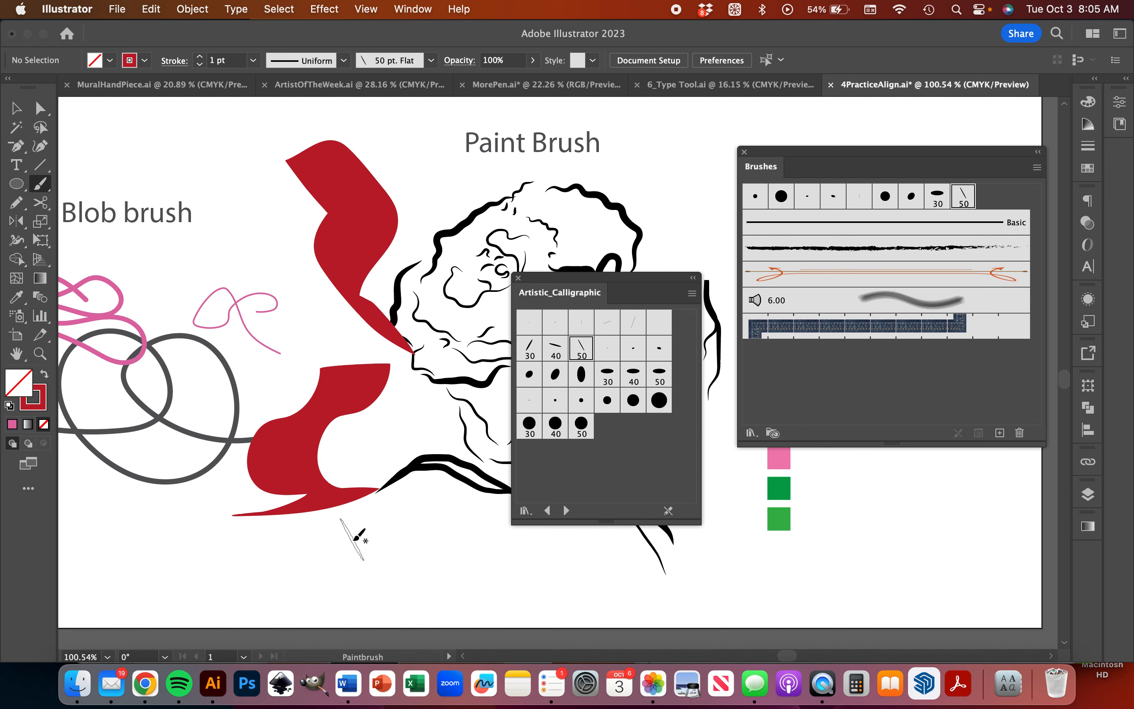
mouse_move(387, 518)
left_mouse_down()
mouse_move(327, 532)
mouse_move(347, 576)
mouse_move(412, 560)
left_mouse_up()
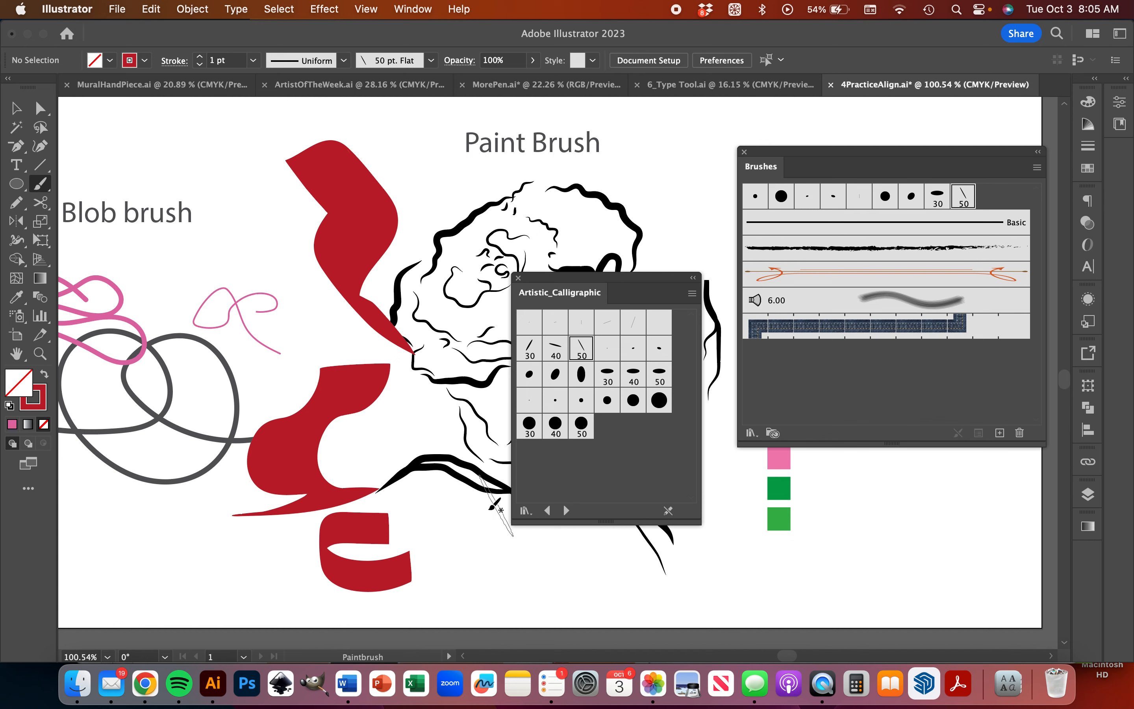
left_click(474, 509)
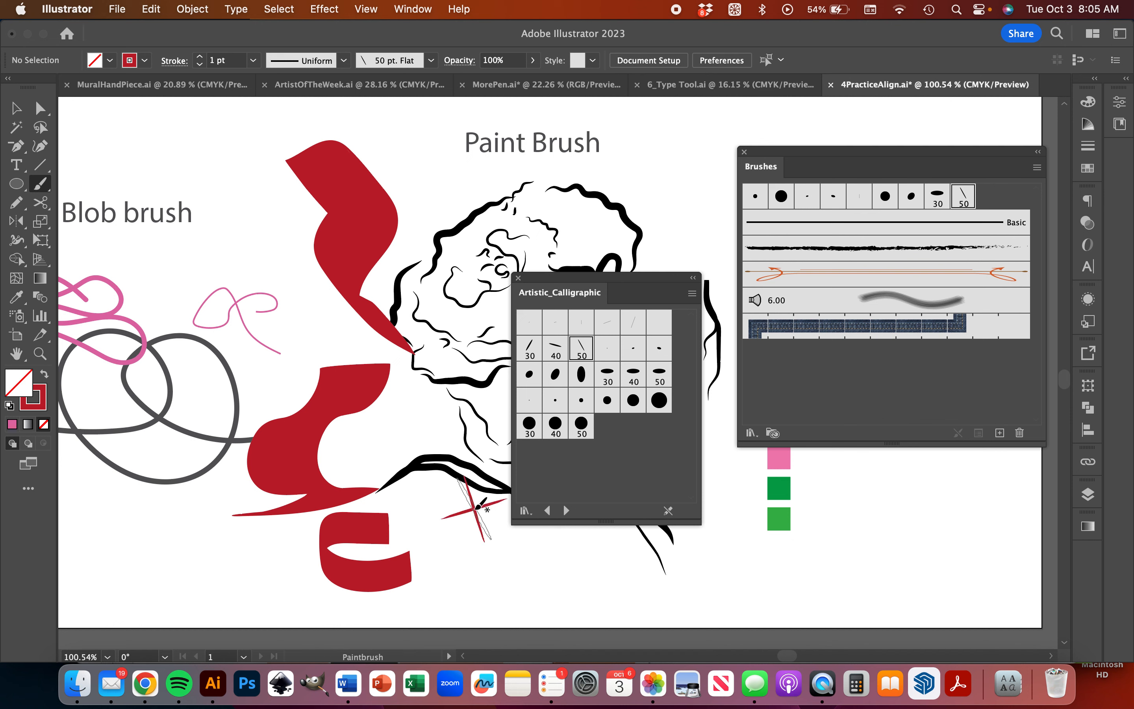
Review the Paintbrush Tool Options and the calligraphic library's display options, and close the library
double_click(40, 184)
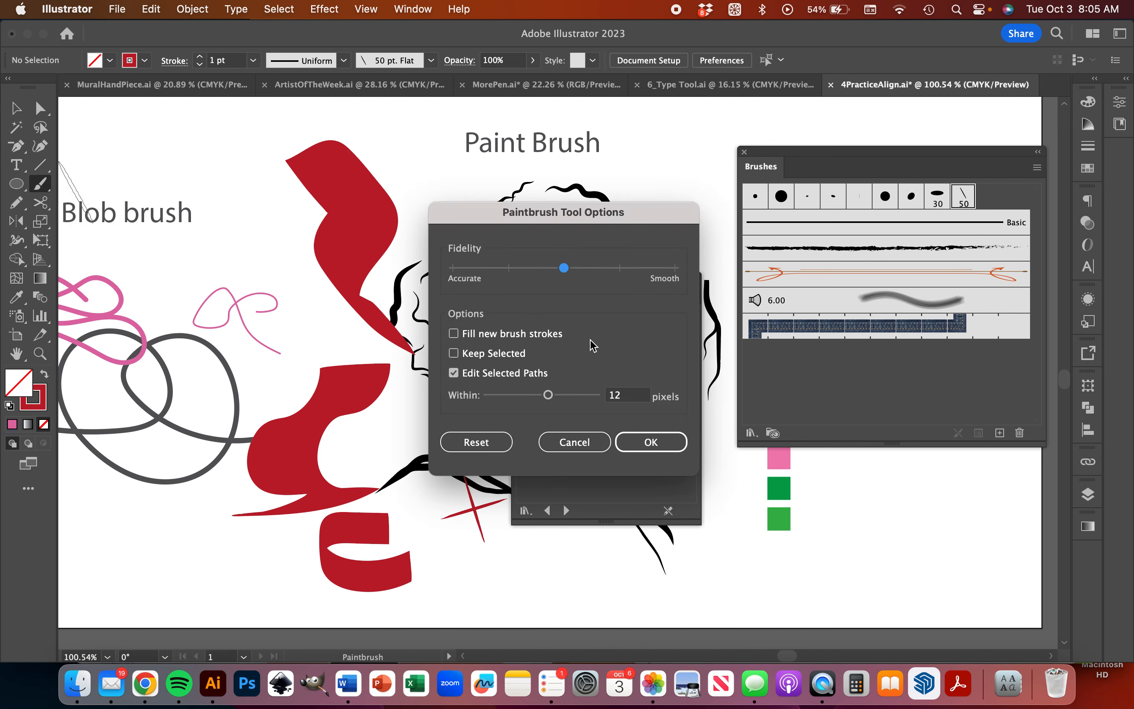
left_click(651, 442)
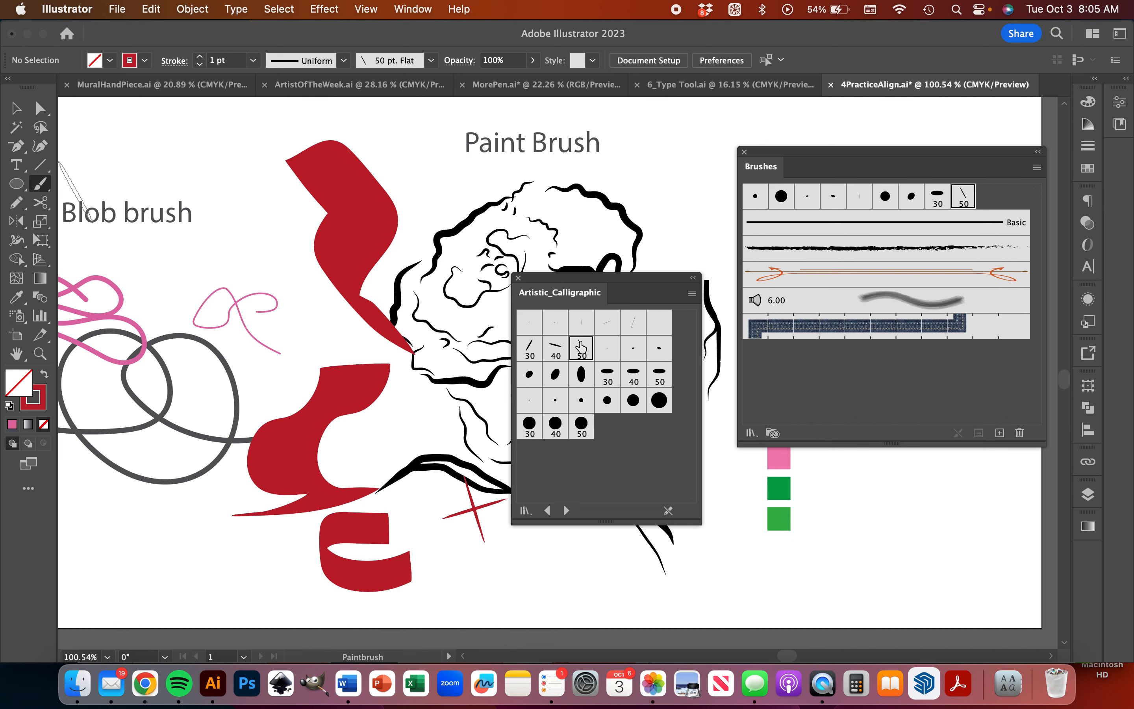
left_click(692, 294)
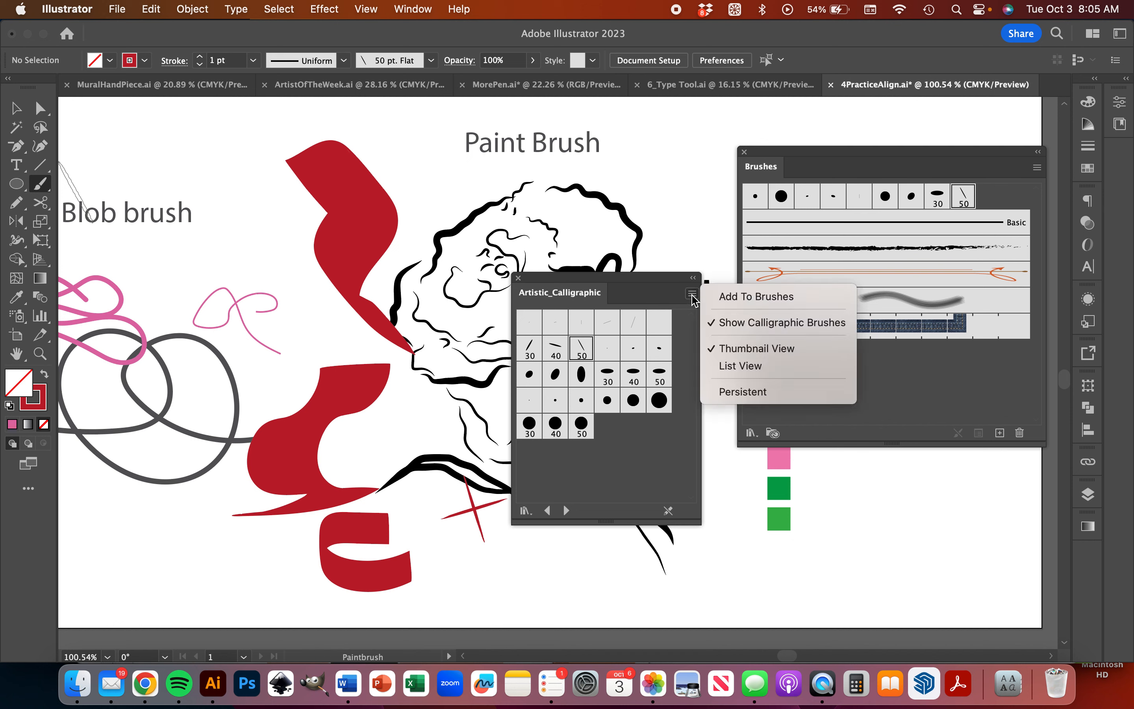
left_click(471, 455)
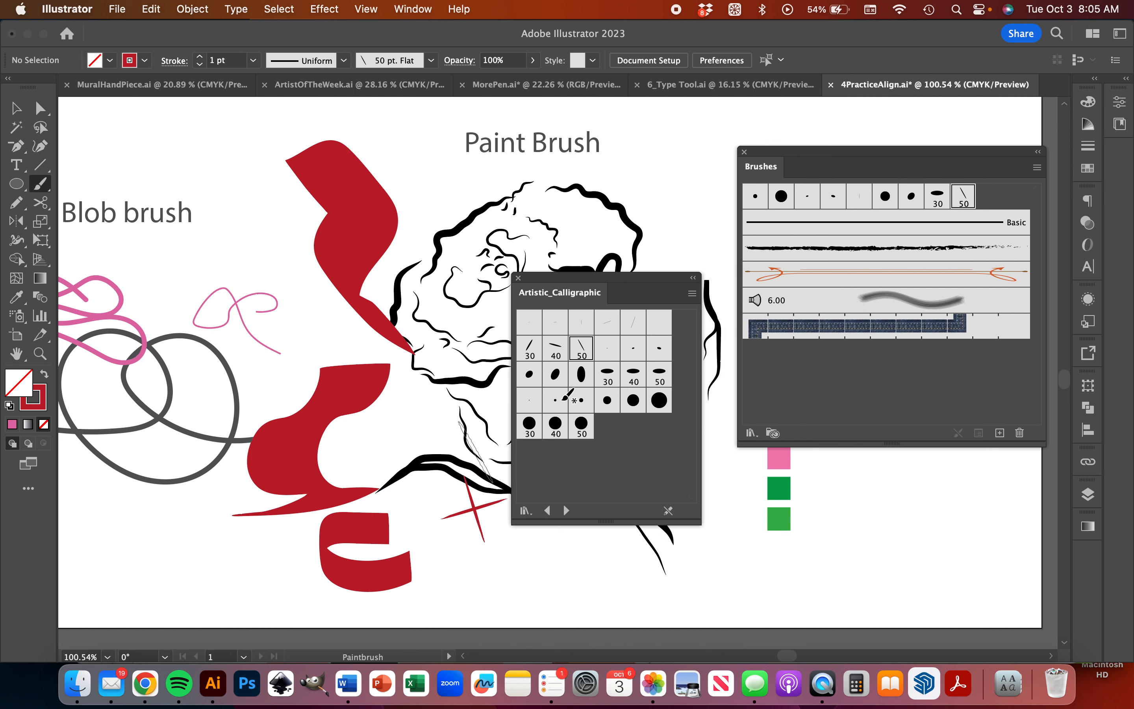
left_click(519, 278)
Paint a red stroke with the rough textured brush along the upper-right edge of the rose
scroll(619, 389, "right", 5)
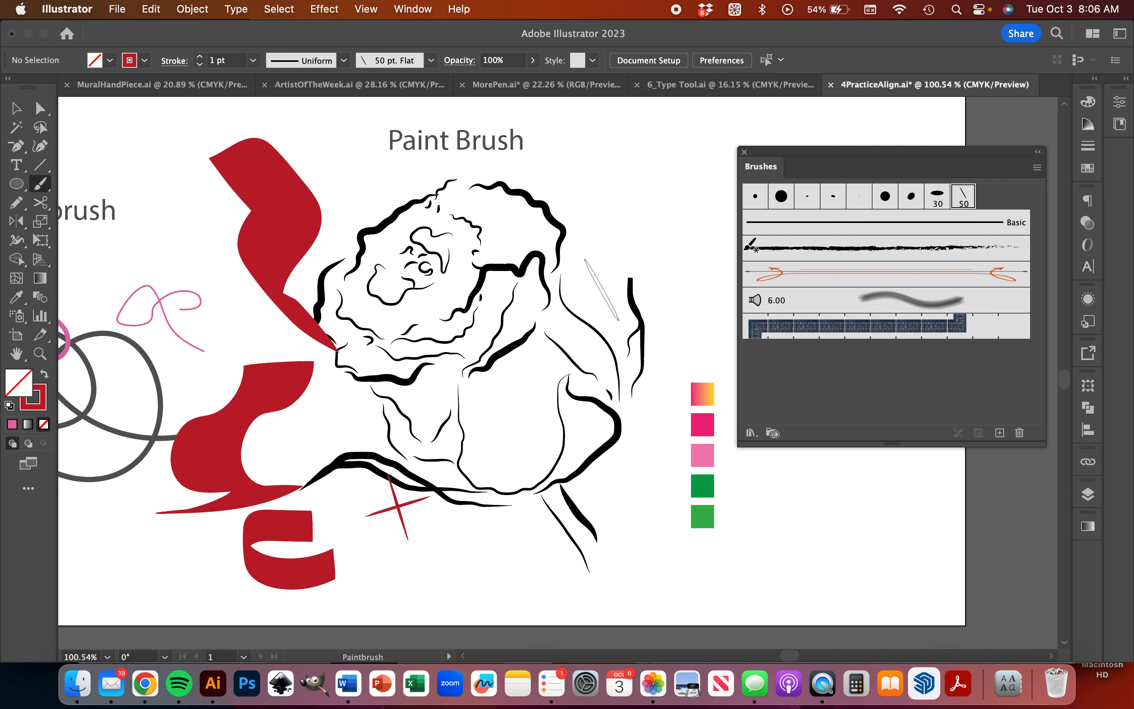
left_click(840, 249)
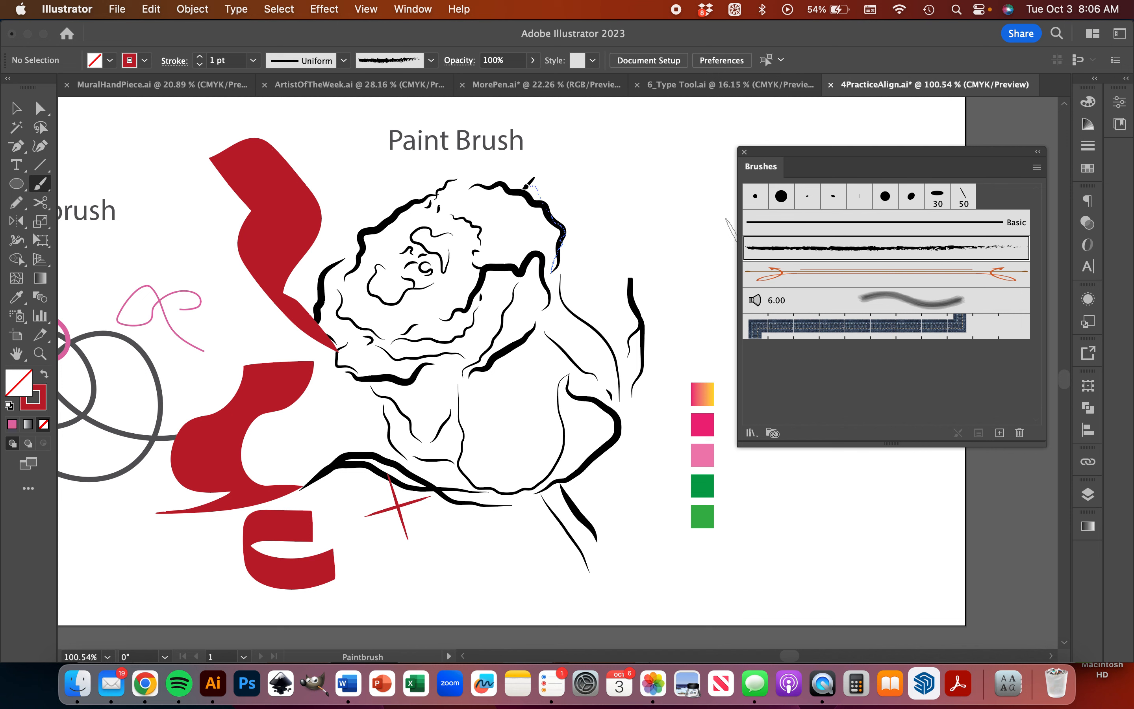
left_click_drag(492, 179, 491, 180)
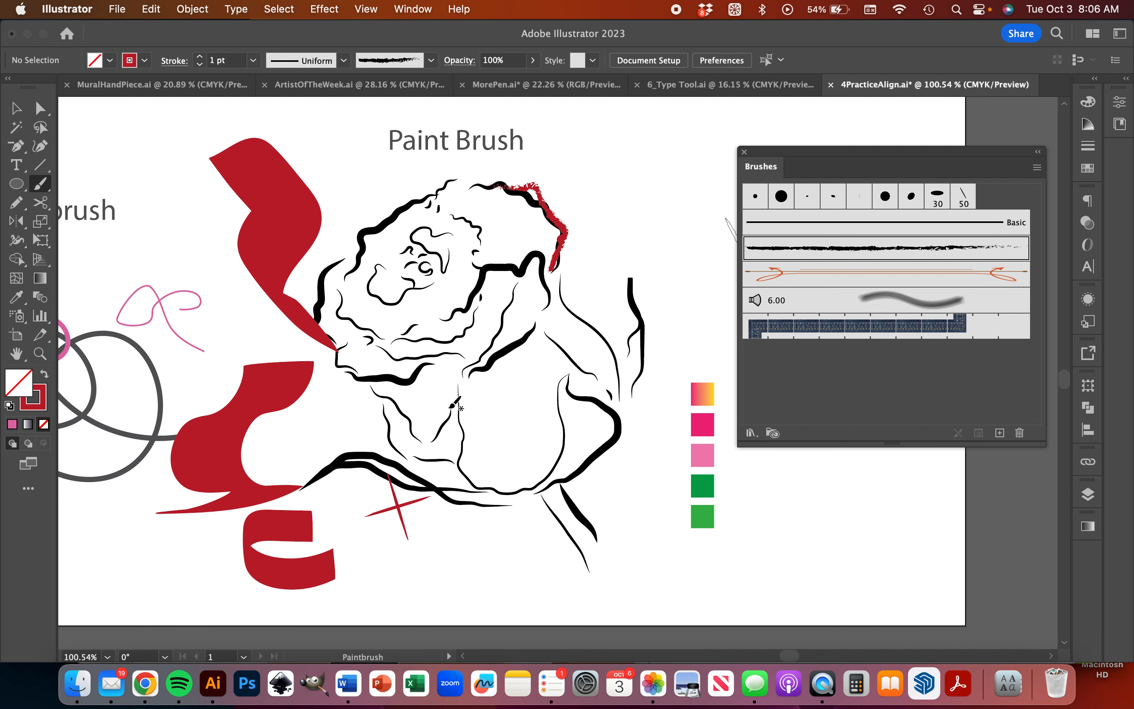
Open the Artistic_Paintbrush library, enlarge it beside the rose drawing and browse its brushes
scroll(451, 406, "down", 1)
scroll(585, 420, "right", 3)
scroll(585, 420, "down", 2)
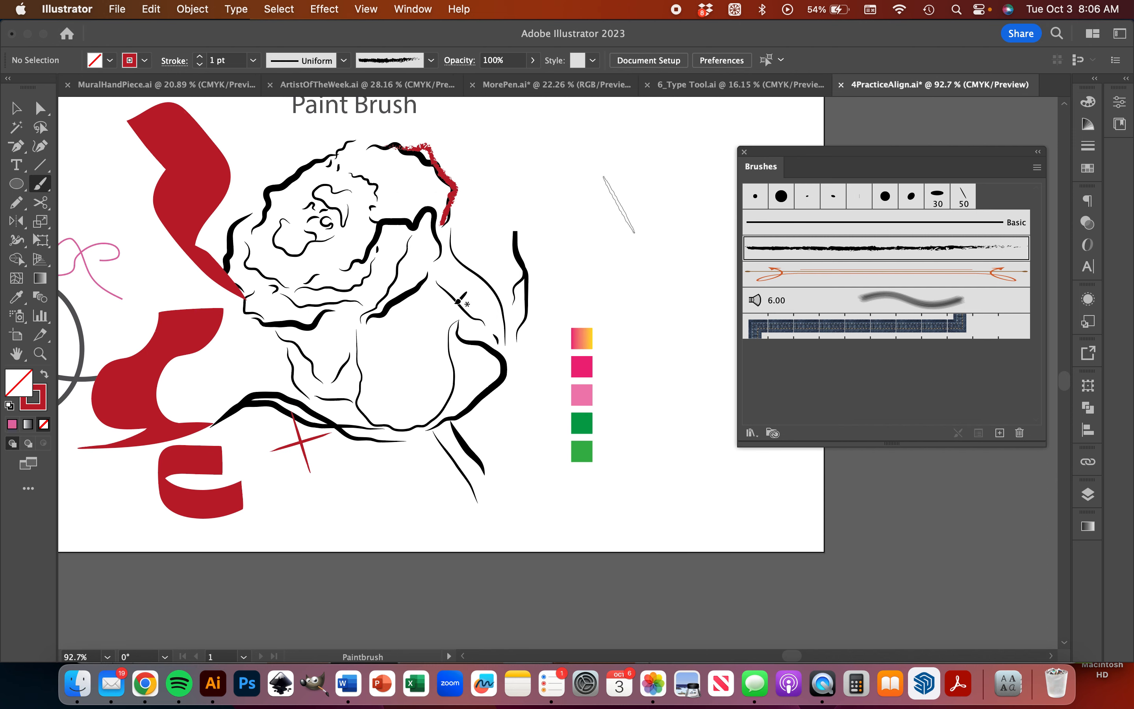
left_click(751, 432)
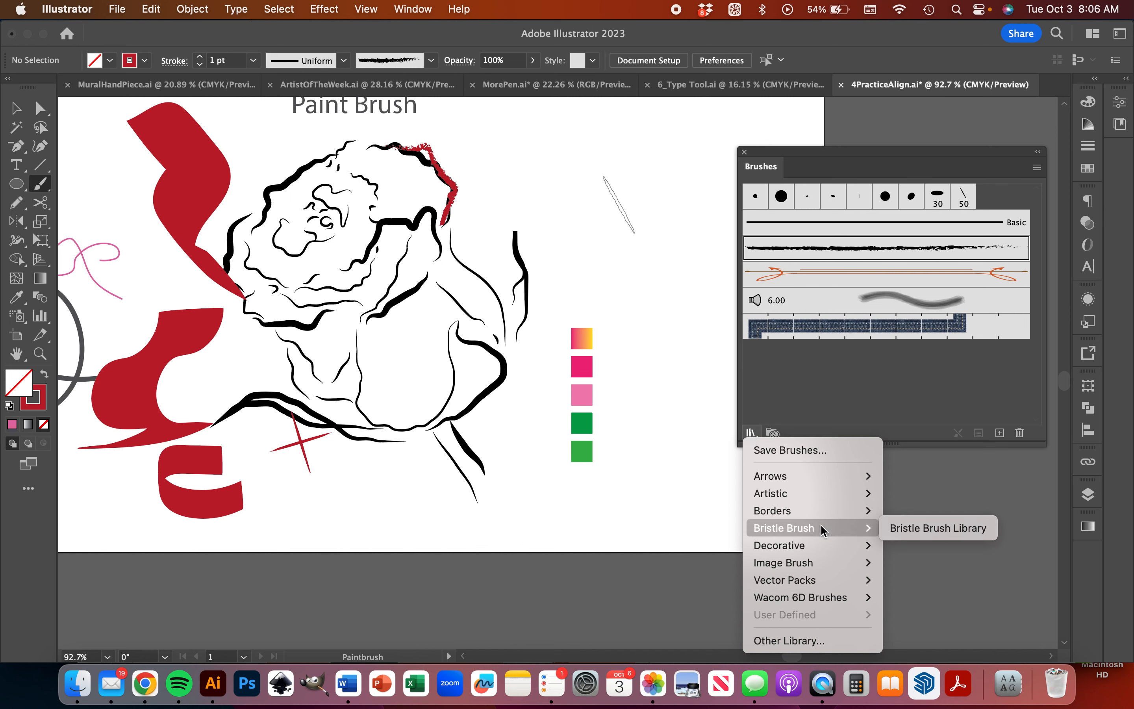
mouse_move(826, 516)
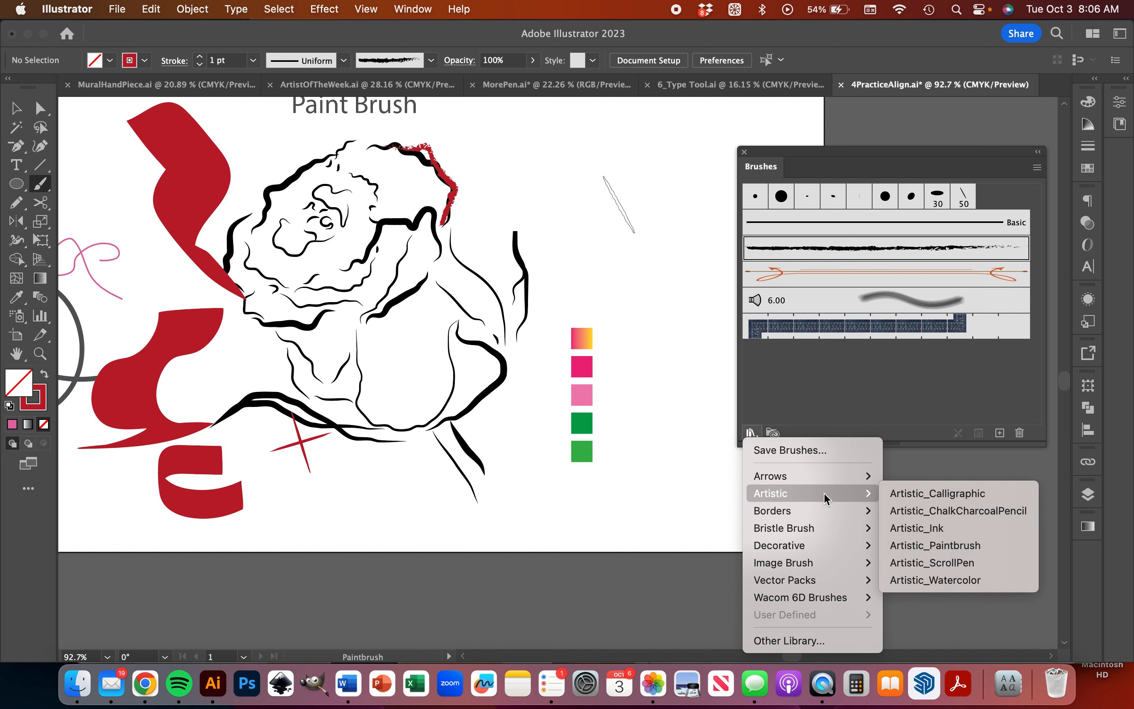
left_click(954, 545)
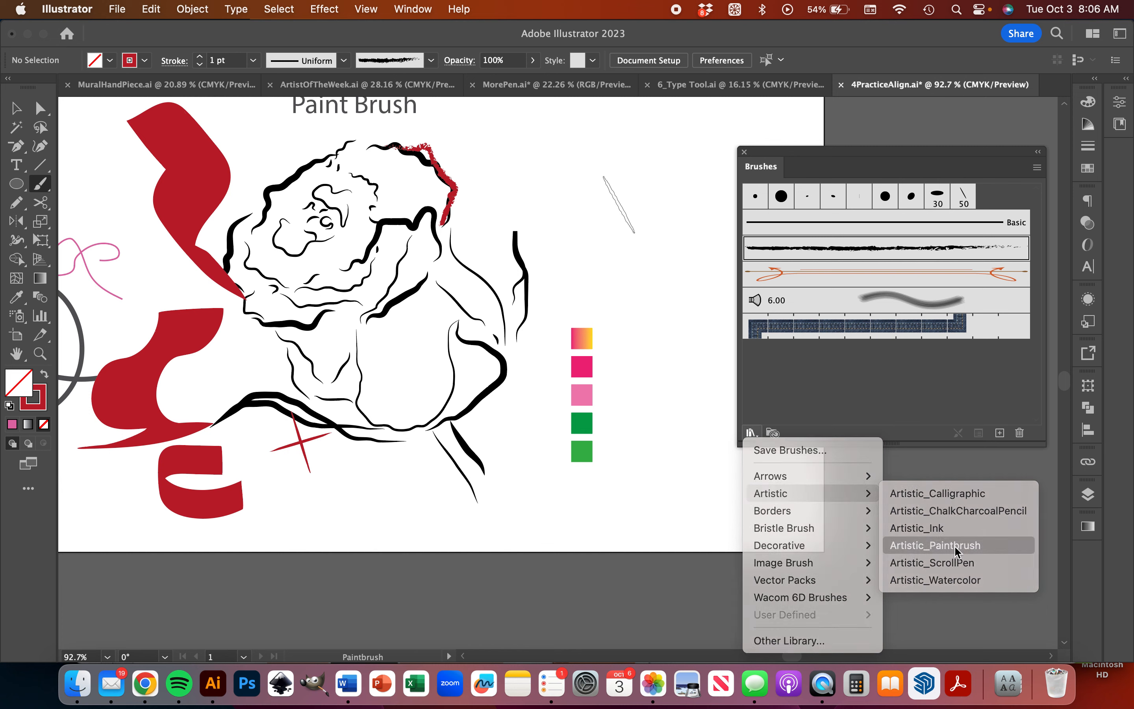
left_click_drag(551, 278, 626, 286)
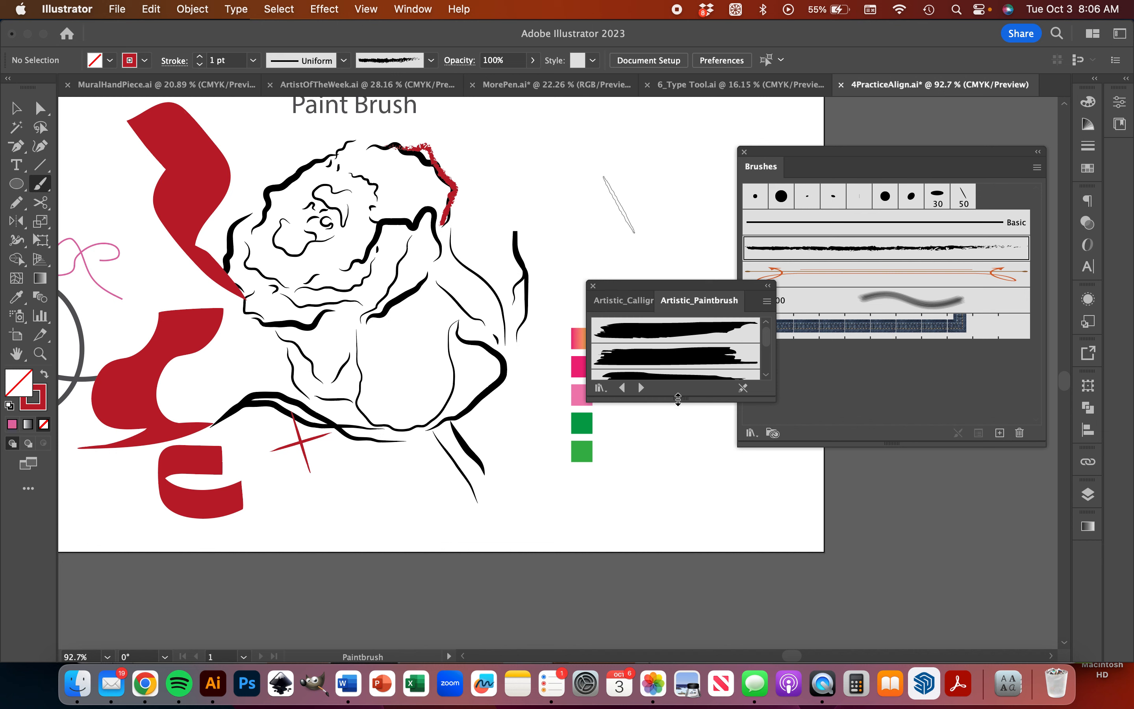
left_click_drag(679, 402, 678, 610)
scroll(710, 412, "down", 3)
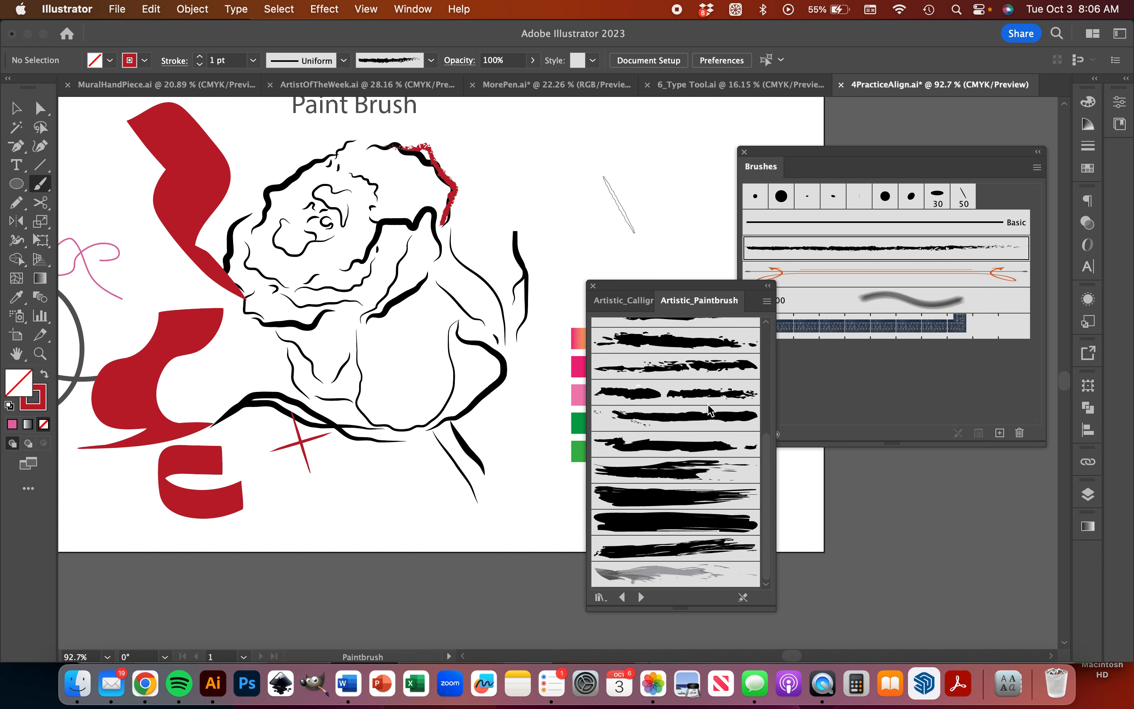
scroll(709, 407, "up", 5)
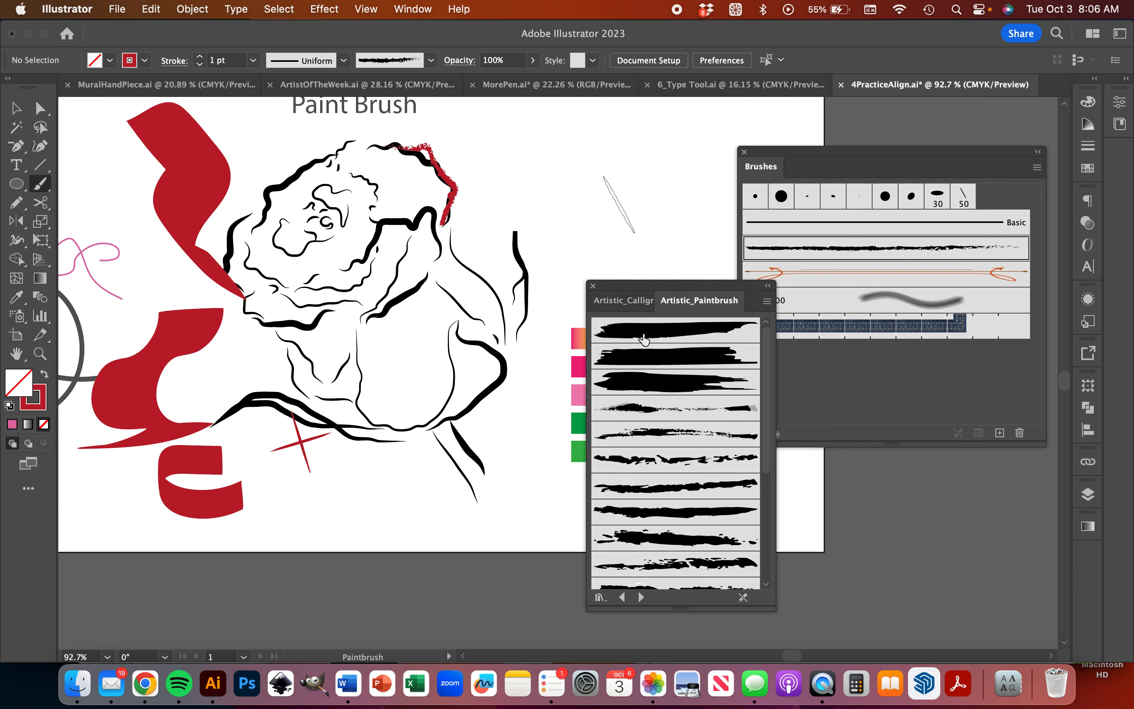
Dock the Artistic_Calligraphic and Artistic_Paintbrush libraries with the Brushes panel and show the Artistic_Paintbrush brushes
left_click_drag(611, 290, 774, 170)
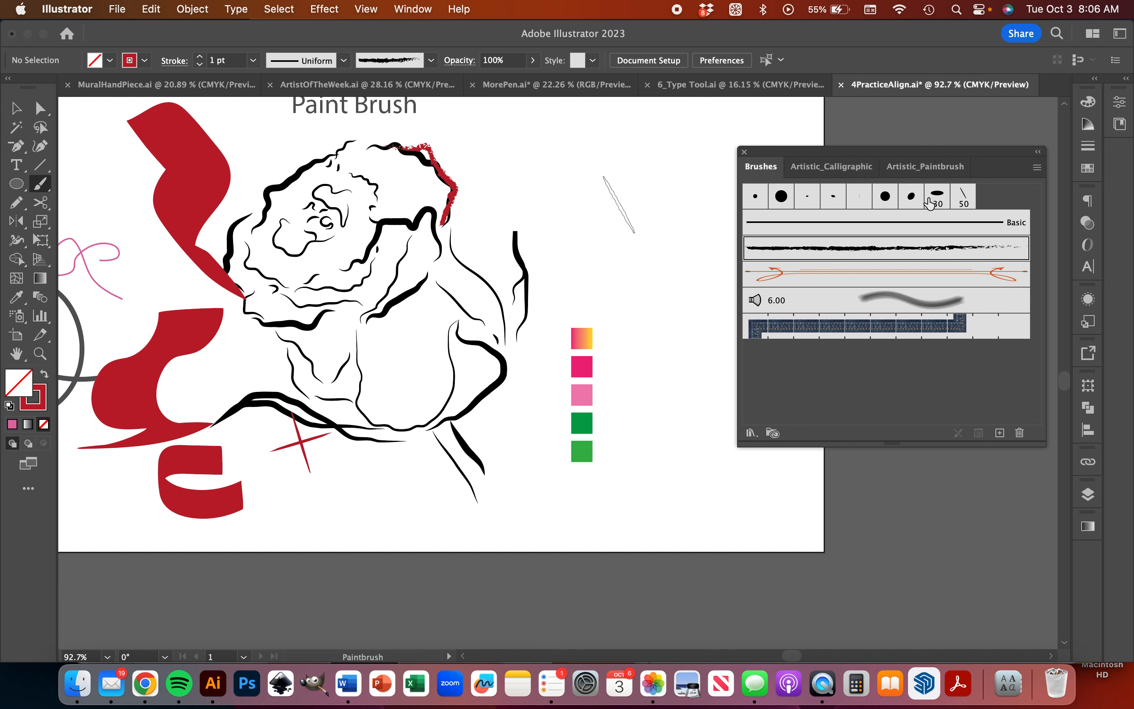
left_click(933, 167)
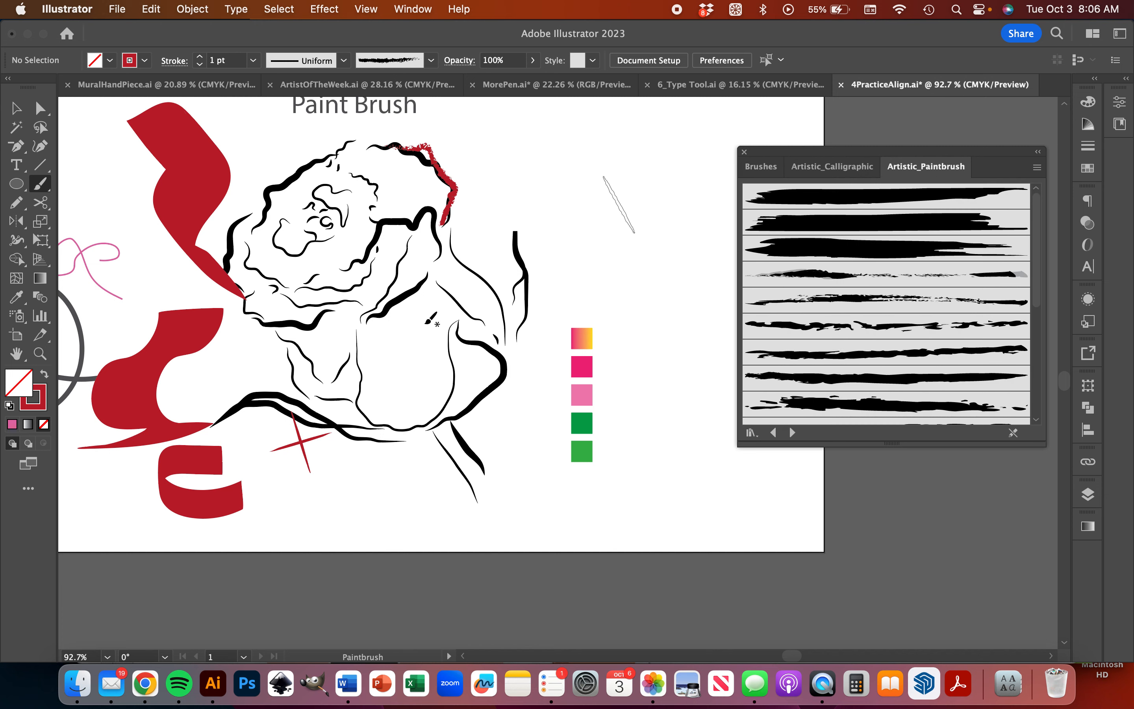
Sample the pink-to-yellow gradient square as the stroke color and paint a rough textured stroke inside the small leaf beside the rose
key("i")
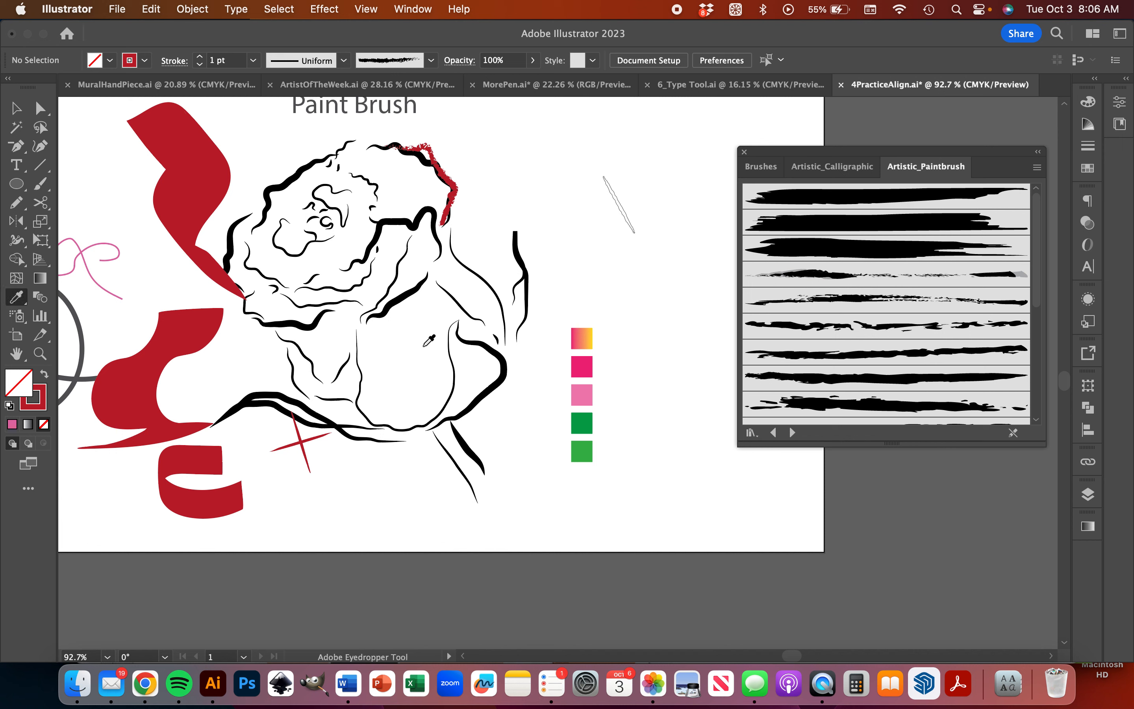
left_click(587, 335)
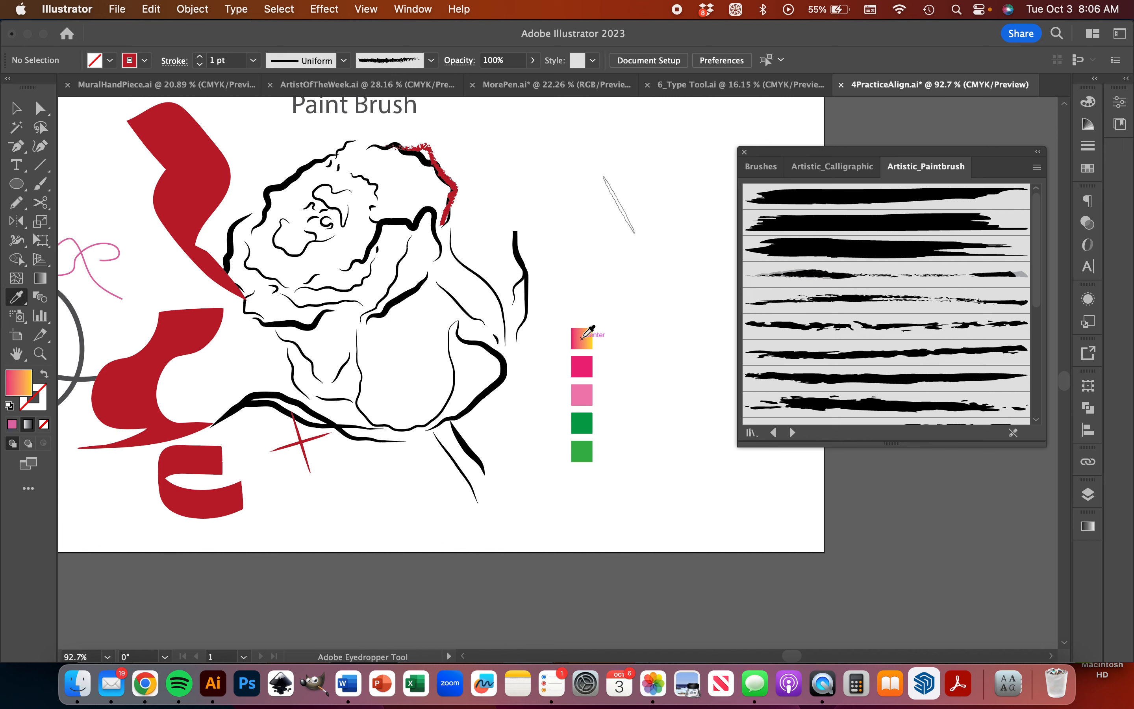
left_click(44, 376)
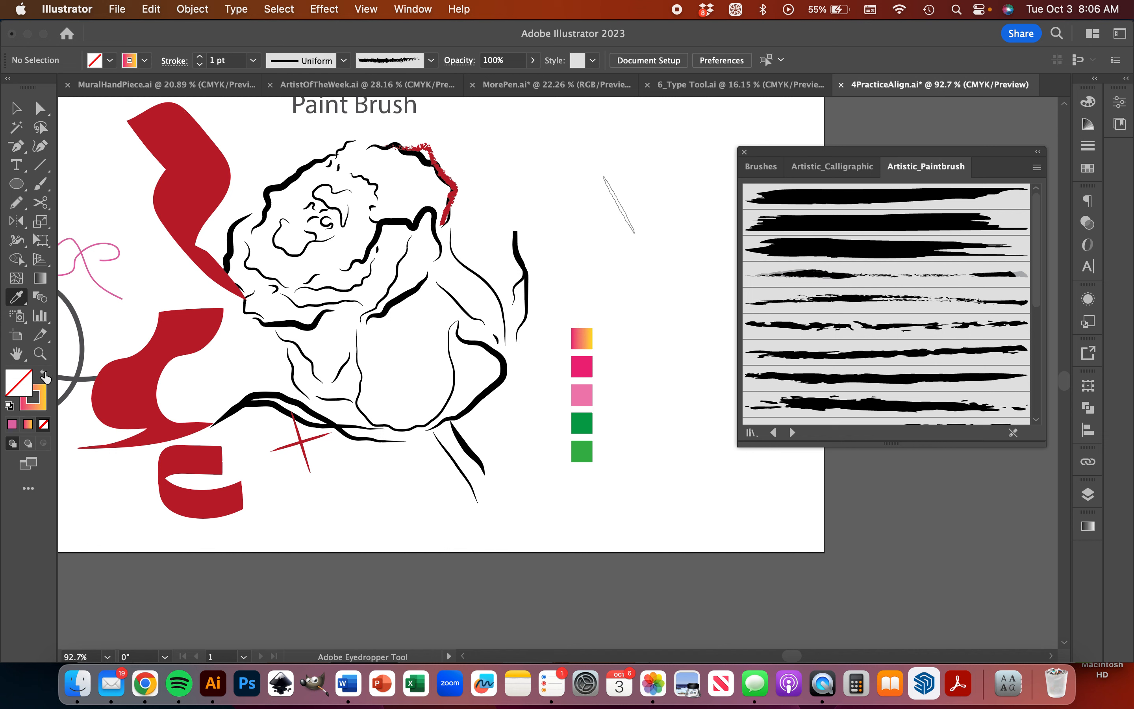
left_click(40, 188)
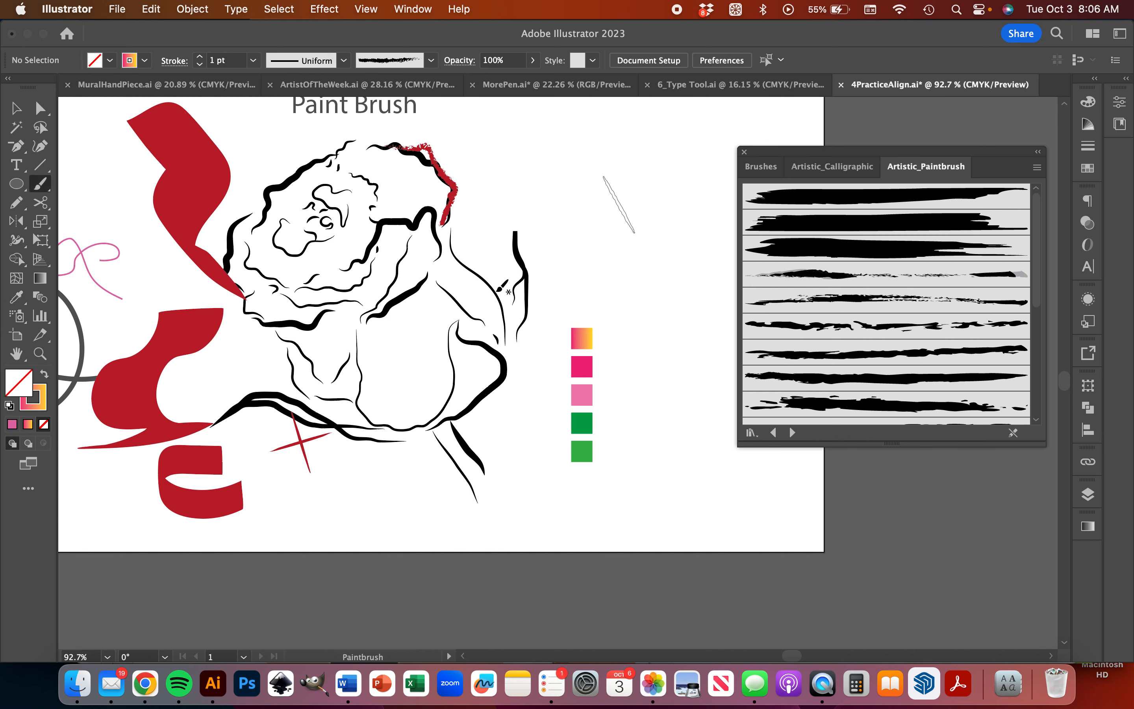
left_click_drag(513, 306, 513, 290)
left_click_drag(518, 337, 518, 339)
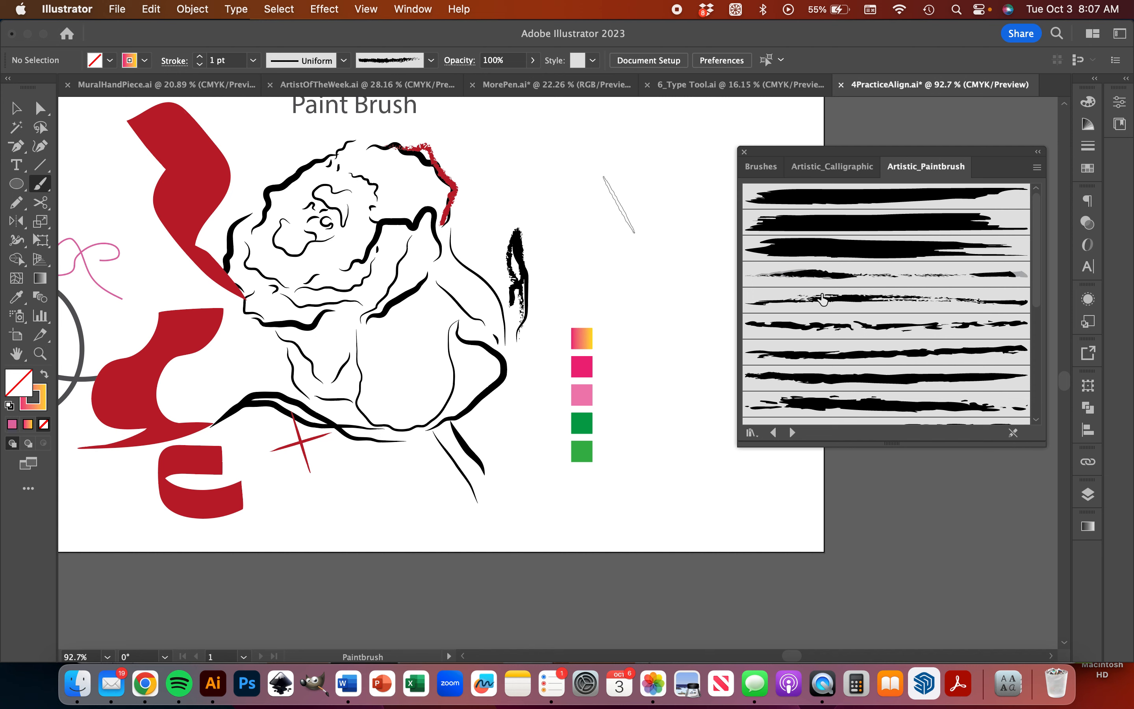
Try to apply the pink-to-yellow gradient to the textured leaf stroke by sampling the gradient square and swapping fill and stroke
scroll(351, 386, "up", 3)
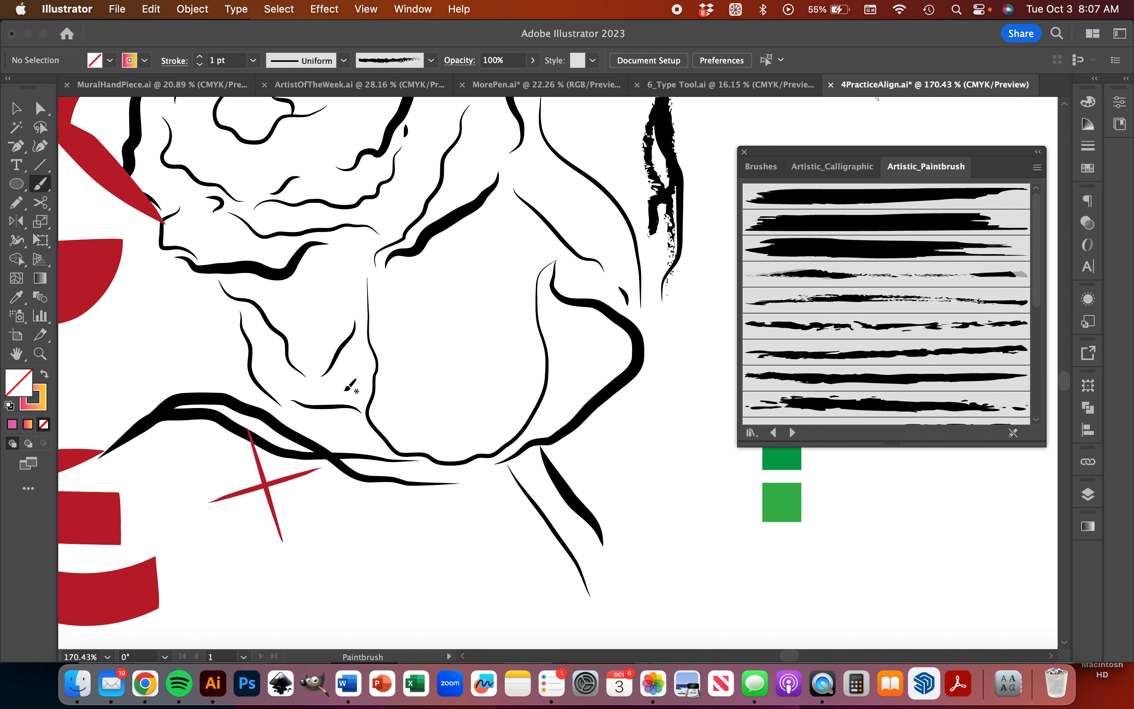
scroll(406, 441, "right", 1)
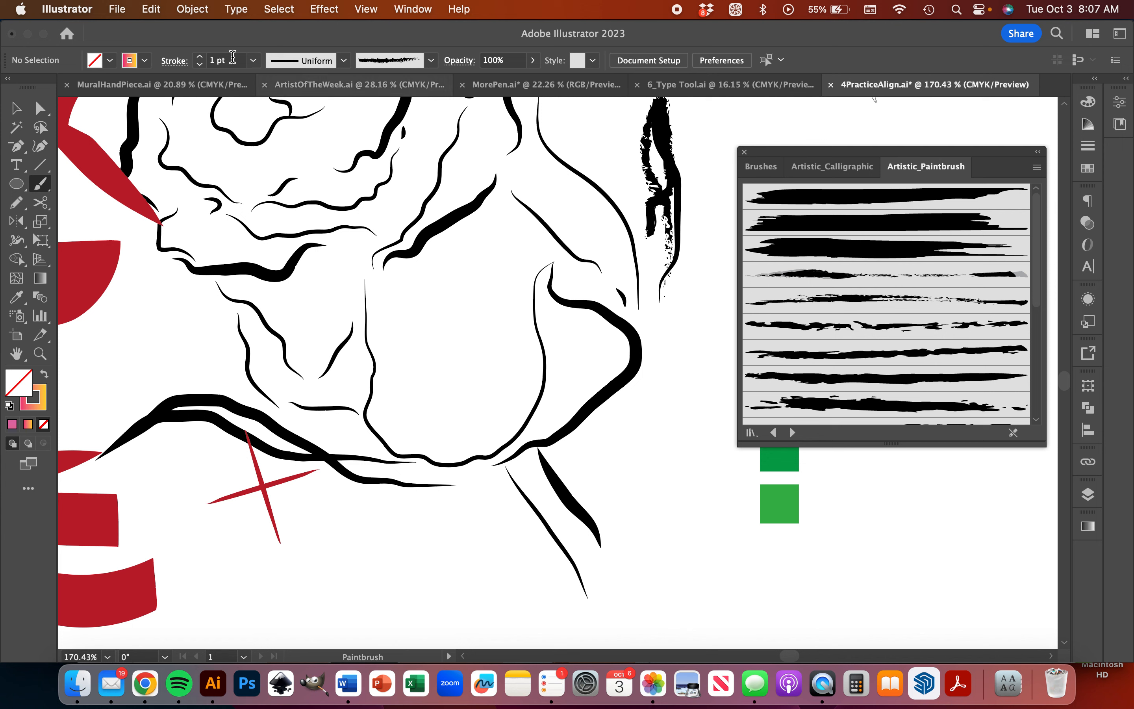
left_click(19, 115)
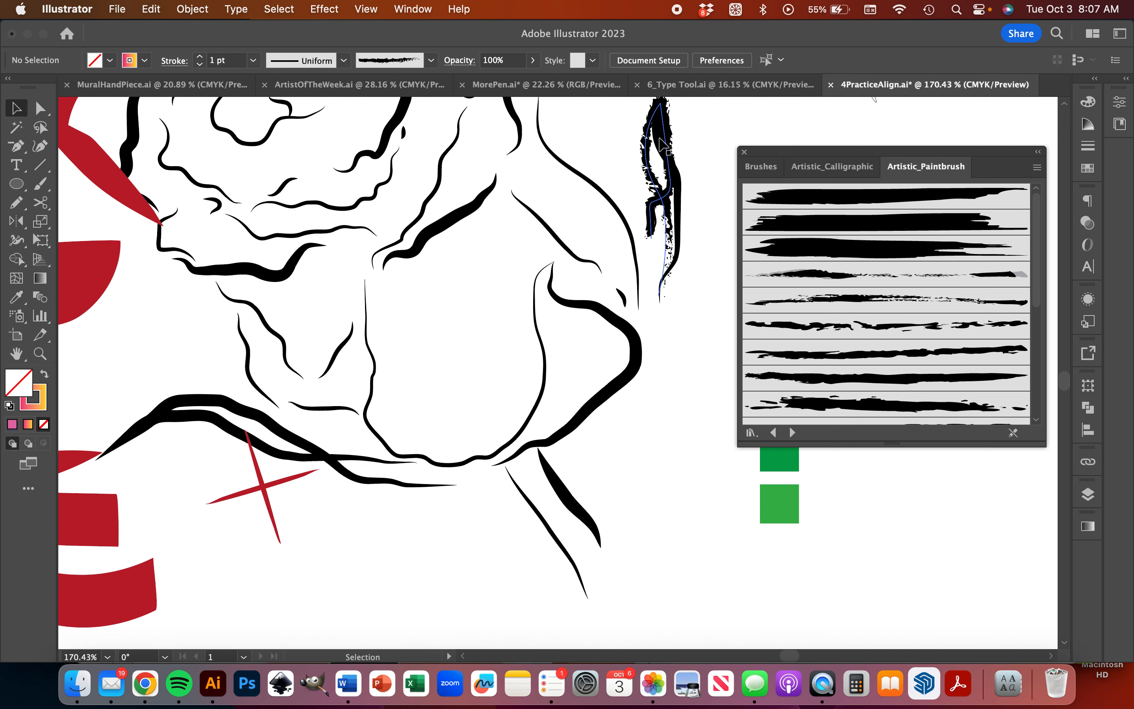
left_click(656, 201)
scroll(659, 137, "down", 5)
scroll(659, 137, "right", 5)
key("i")
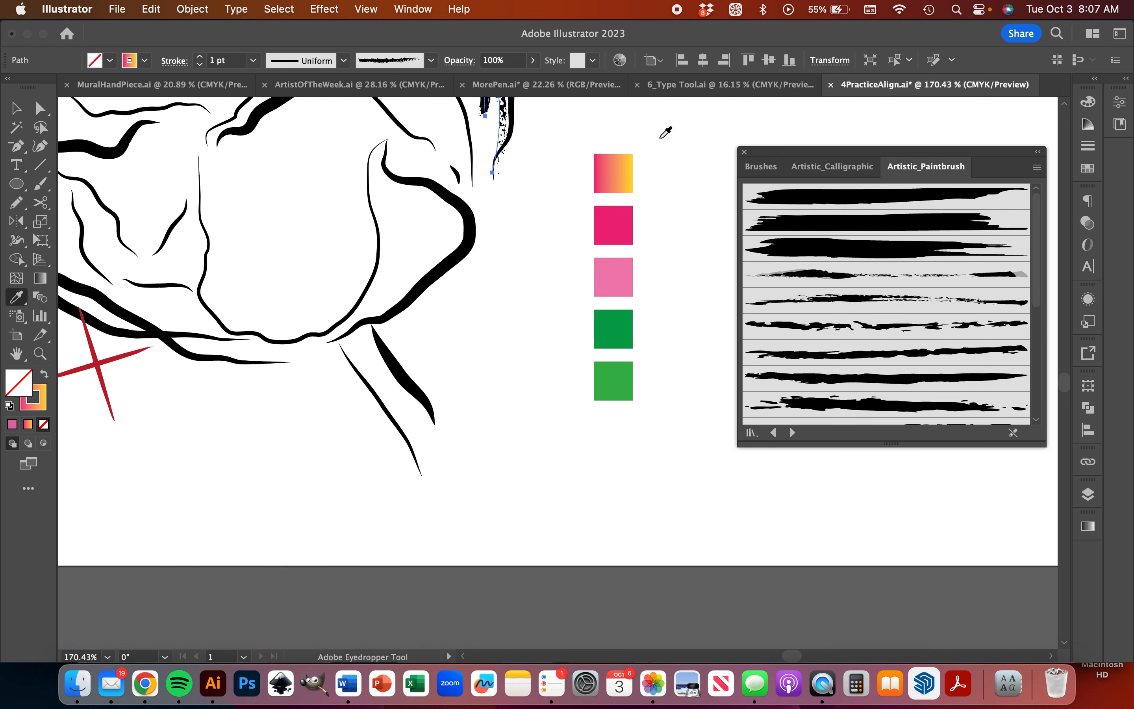
left_click(620, 172)
scroll(251, 381, "up", 3)
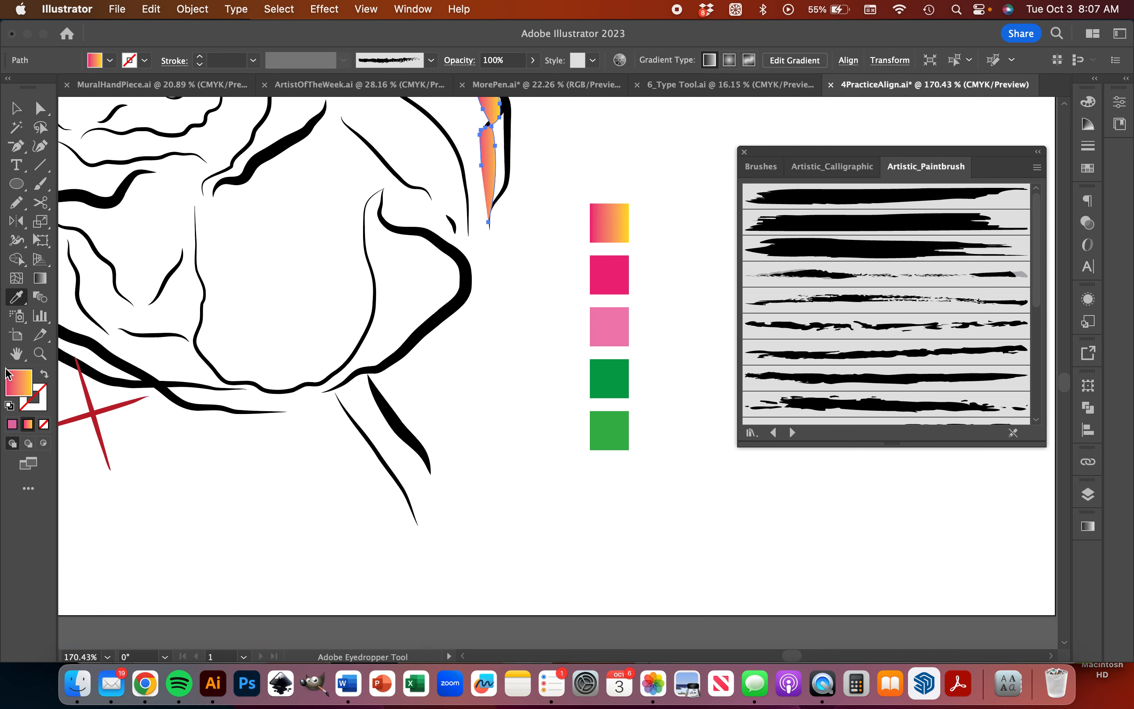
left_click(44, 378)
scroll(158, 433, "up", 5)
scroll(153, 439, "left", 1)
scroll(152, 439, "down", 2)
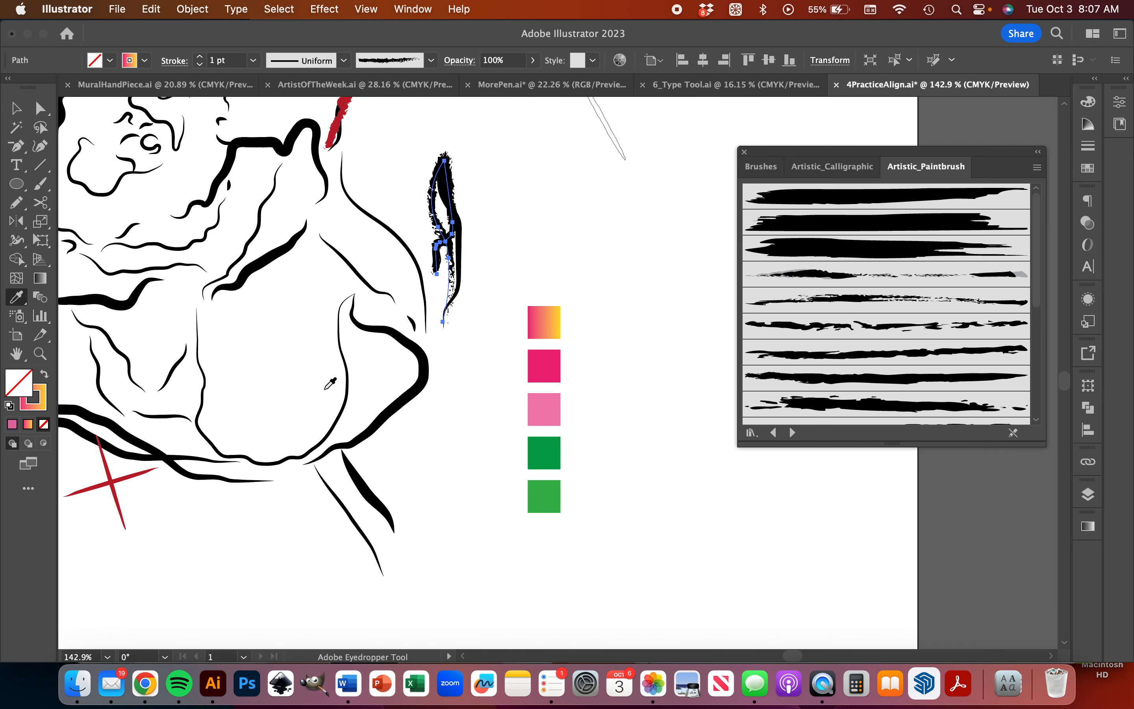
Set the textured leaf stroke's color to light green a5d7b5 and deselect it
scroll(330, 385, "left", 5)
scroll(330, 386, "up", 3)
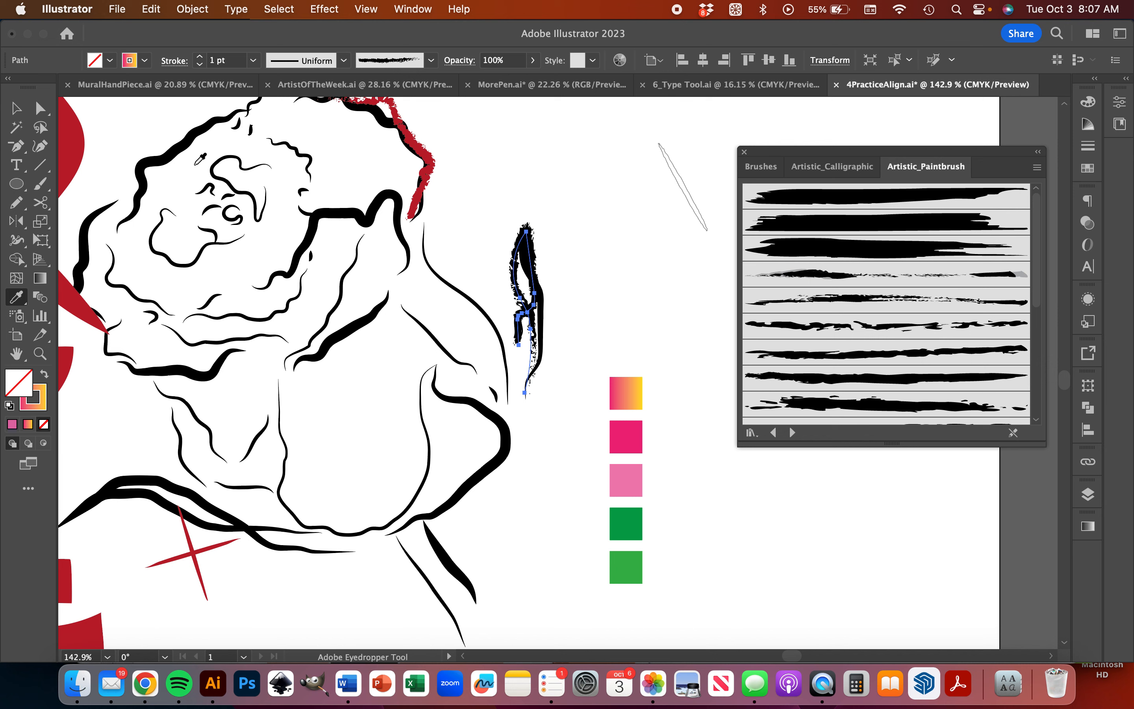
scroll(200, 159, "down", 2)
scroll(200, 160, "left", 1)
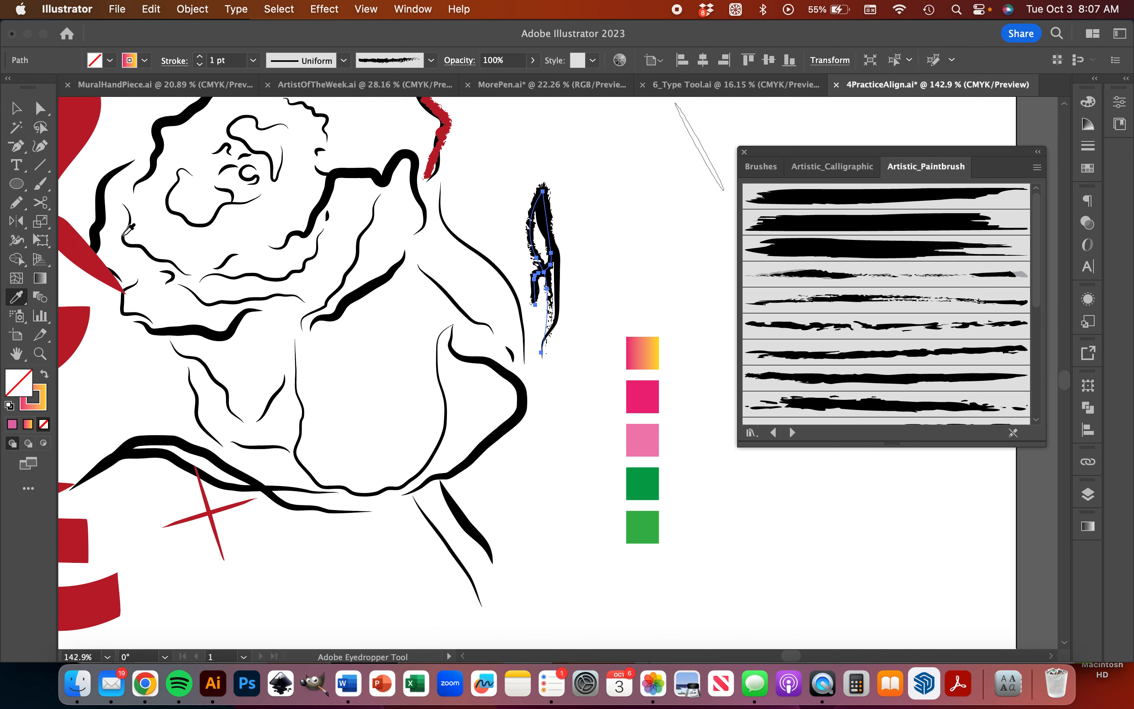
left_click(43, 410)
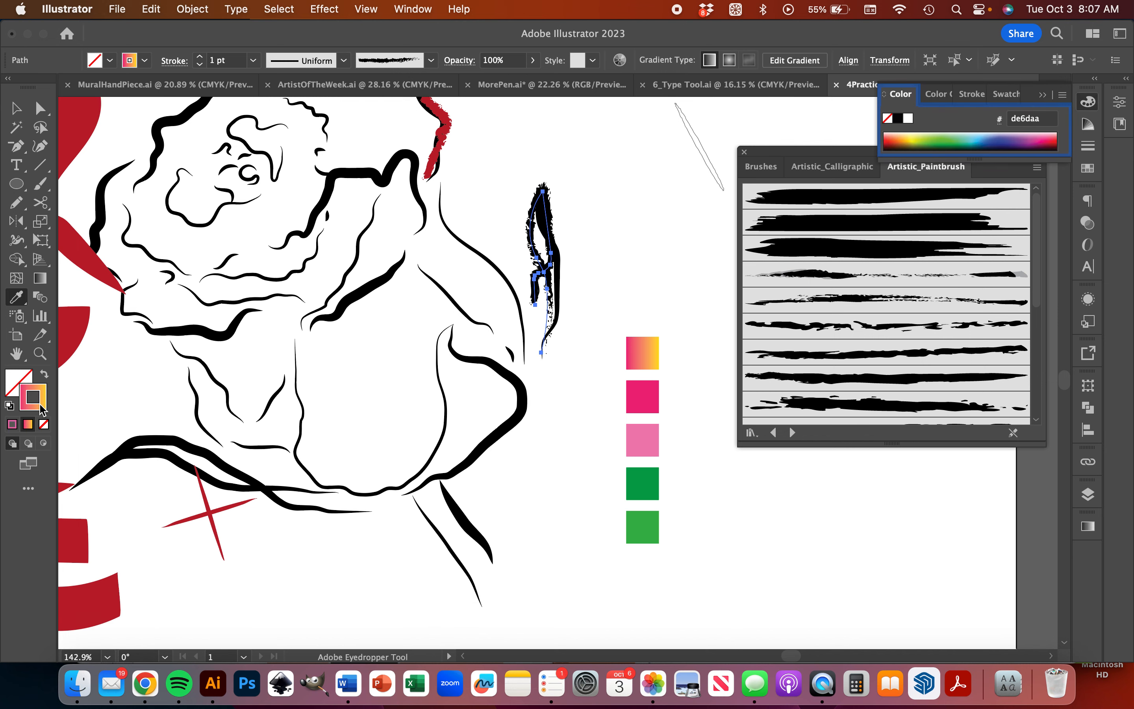
left_click(955, 133)
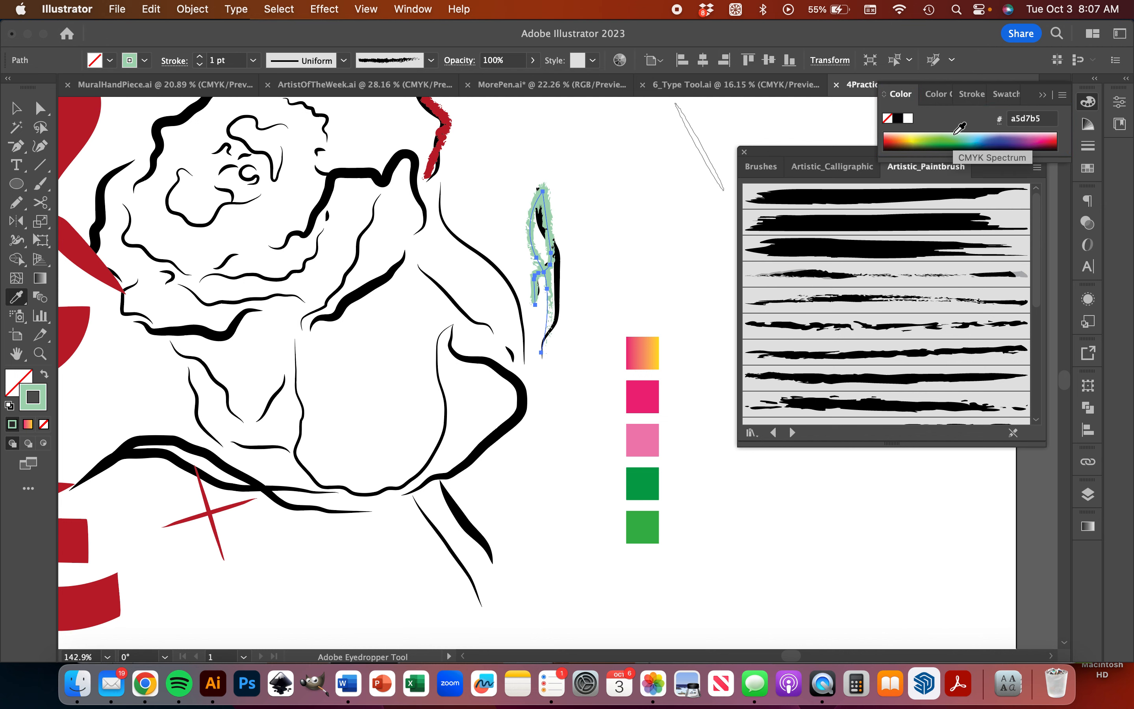
left_click(16, 113)
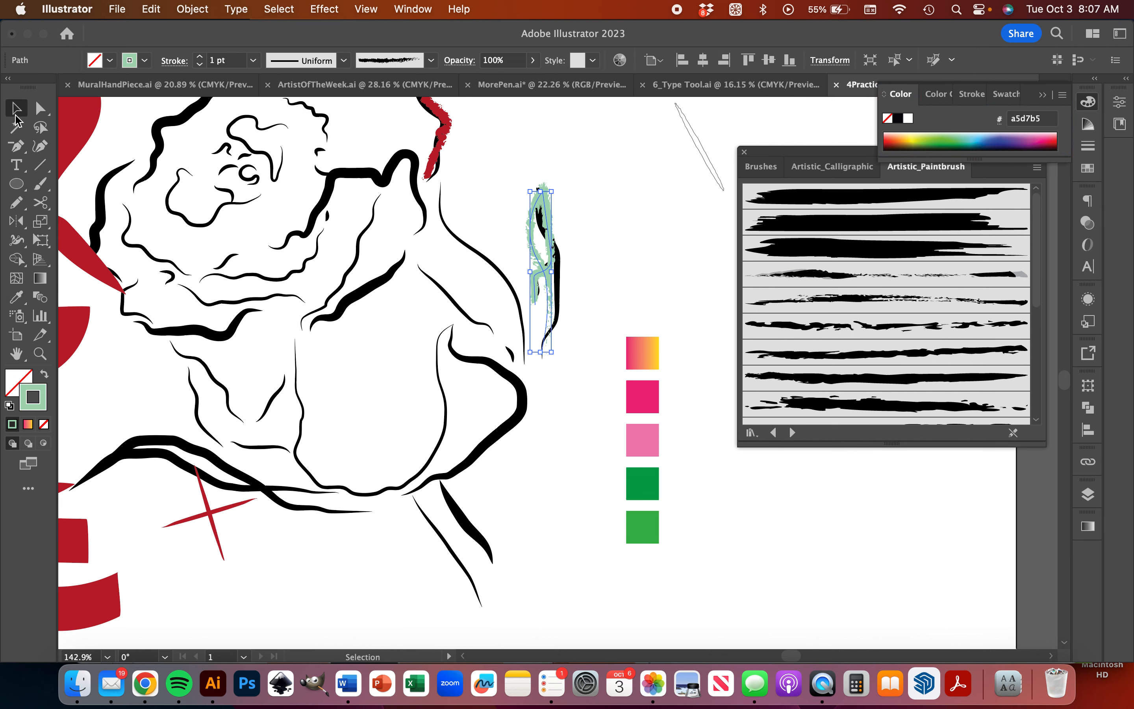
left_click(487, 419)
Look through further Artistic_Paintbrush brushes and review the practice examples across the whole artboard
scroll(474, 421, "up", 2)
scroll(474, 421, "left", 3)
scroll(473, 421, "down", 2)
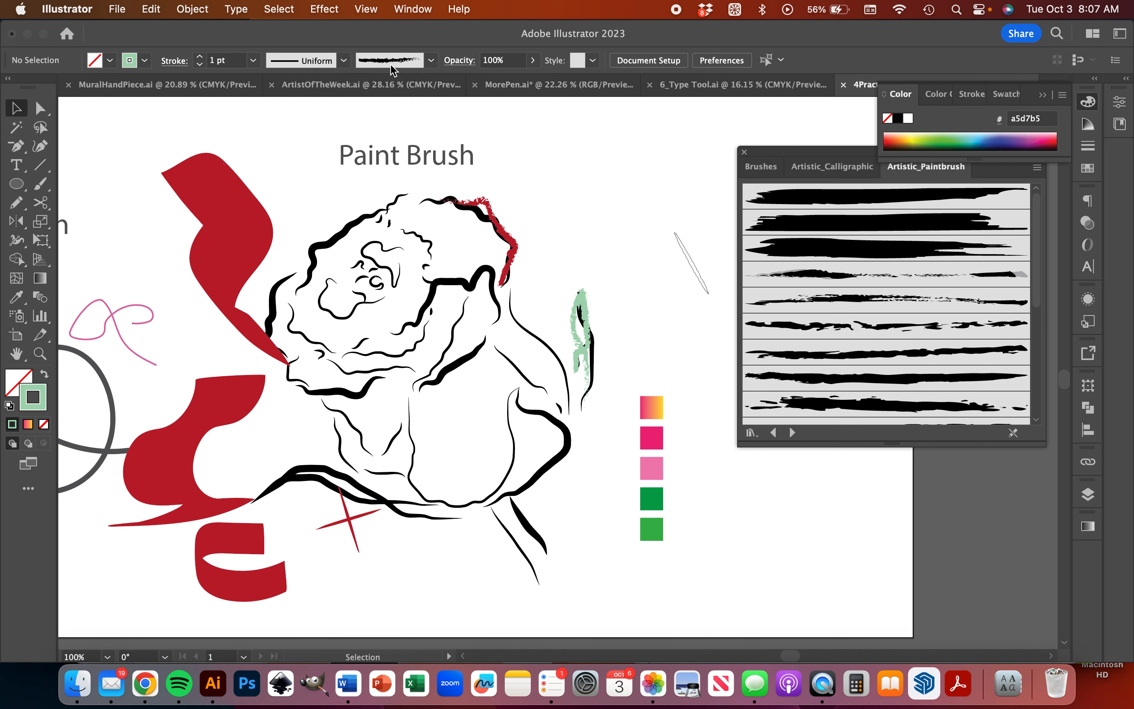
scroll(762, 253, "down", 5)
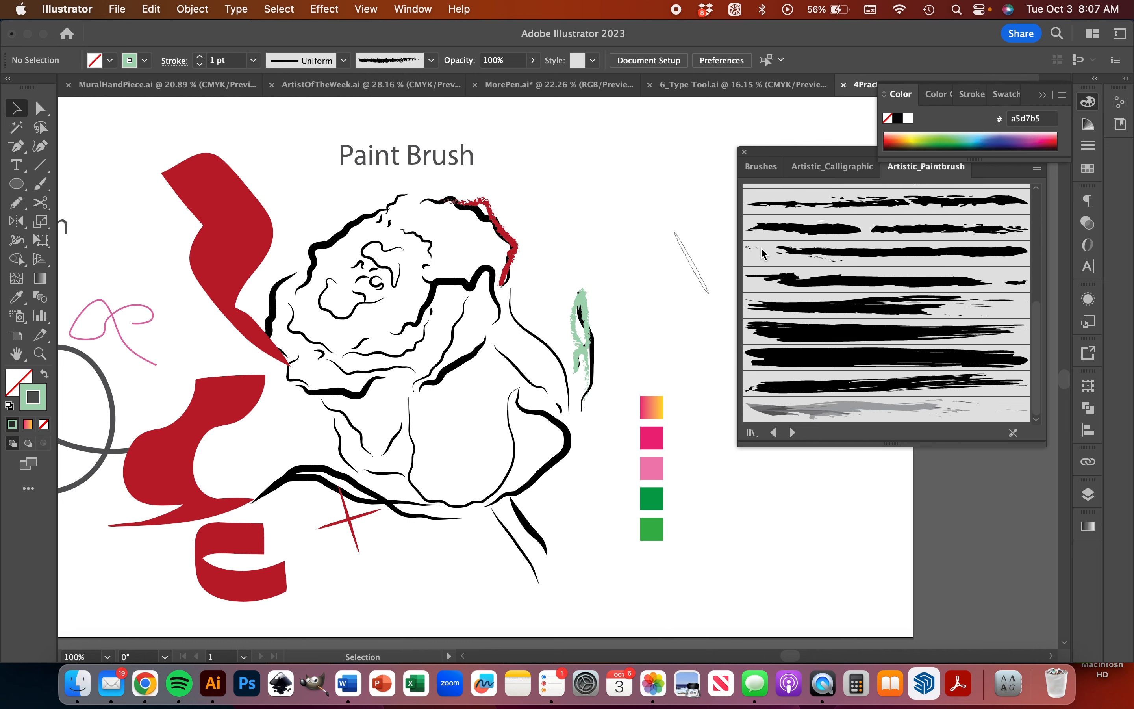
scroll(518, 382, "down", 4)
scroll(519, 382, "right", 3)
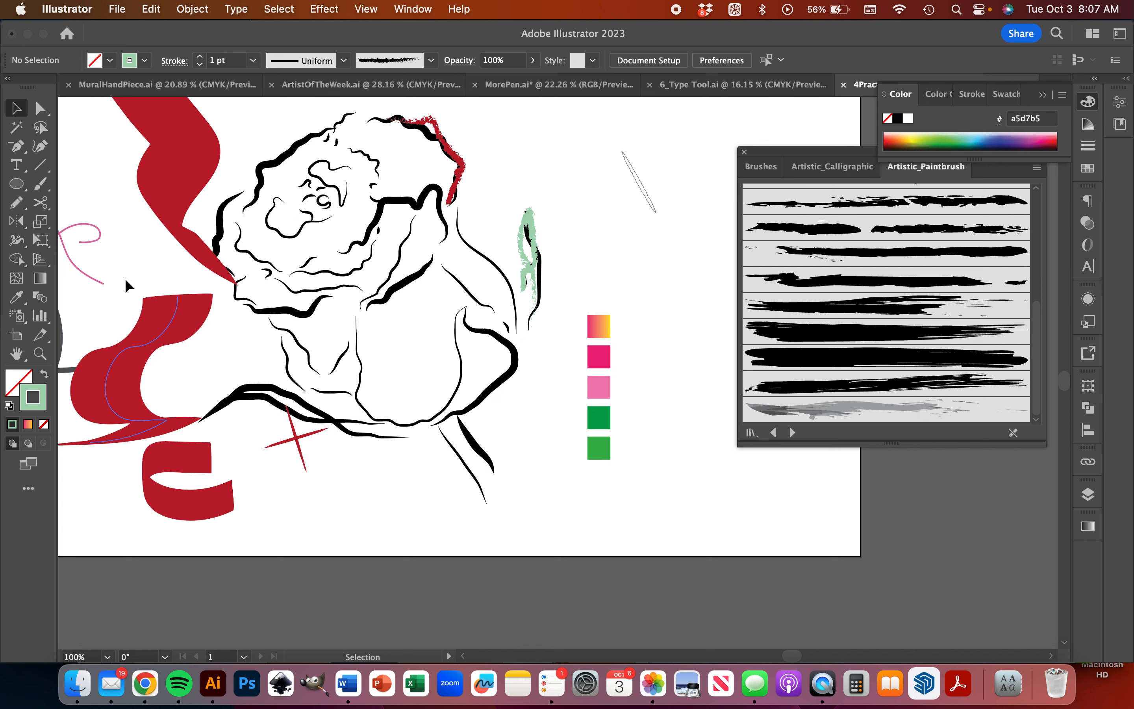
scroll(233, 384, "down", 6)
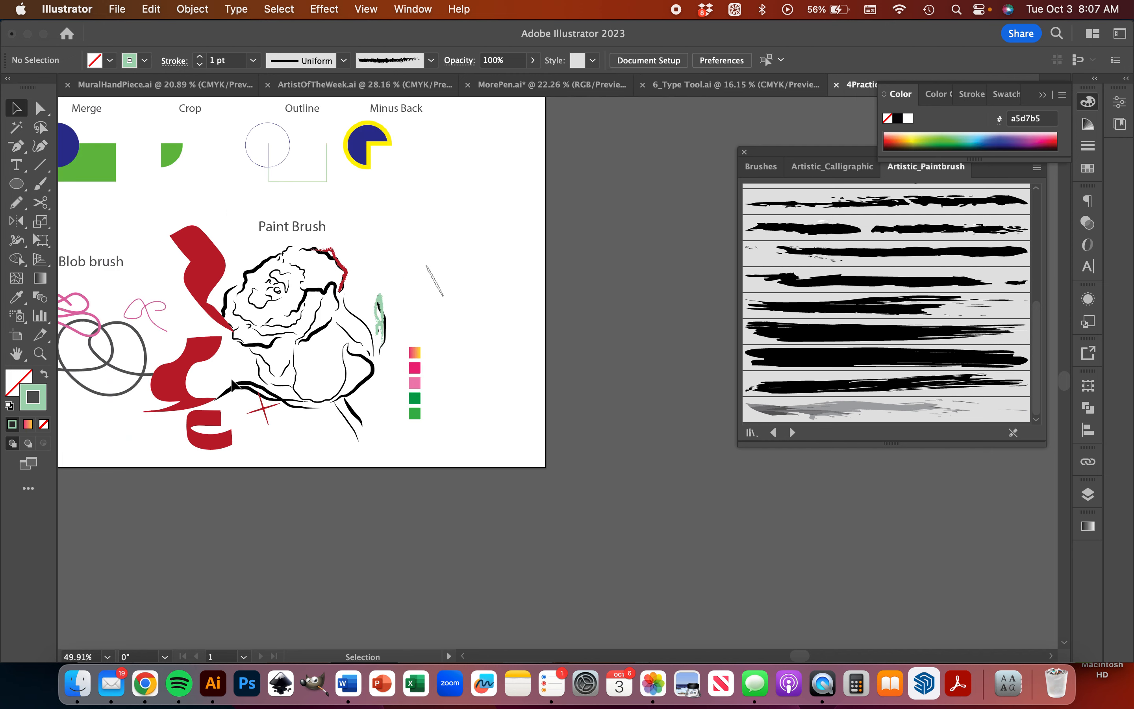
scroll(232, 384, "down", 3)
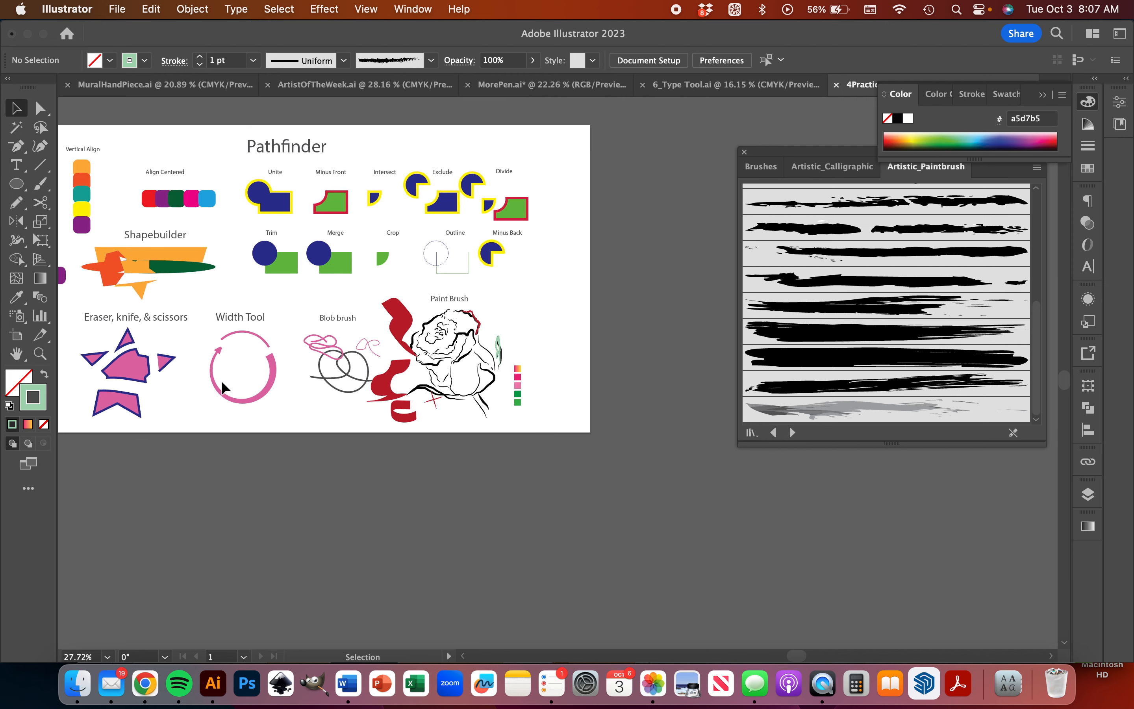
scroll(350, 301, "left", 5)
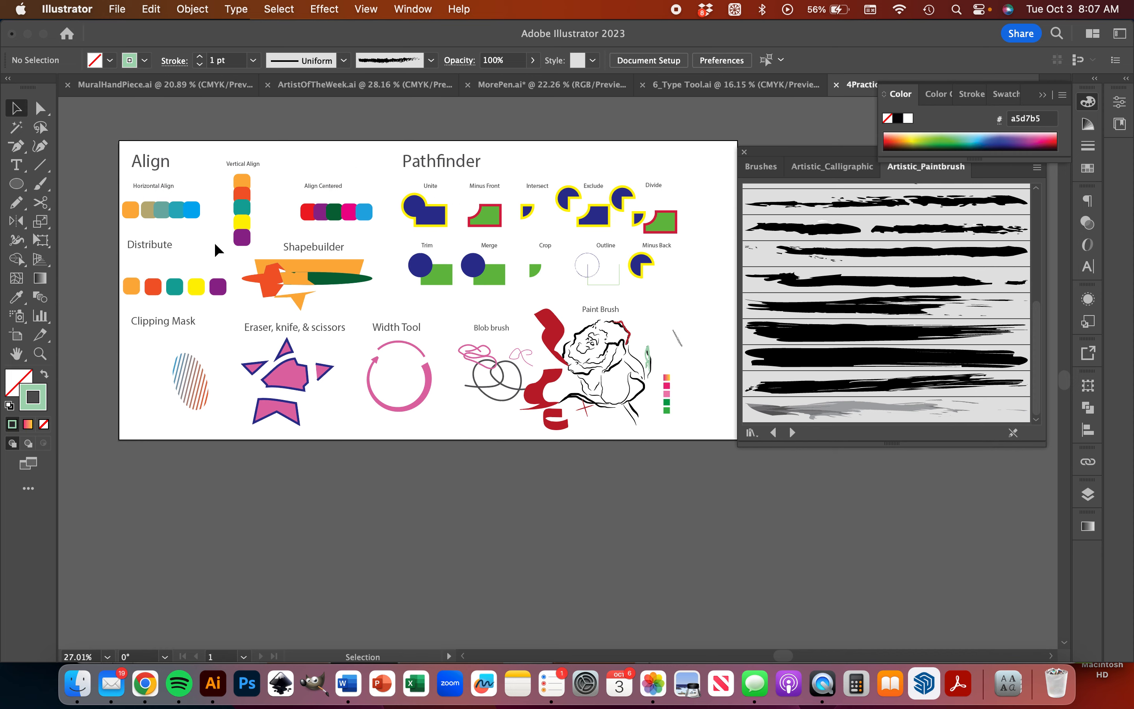